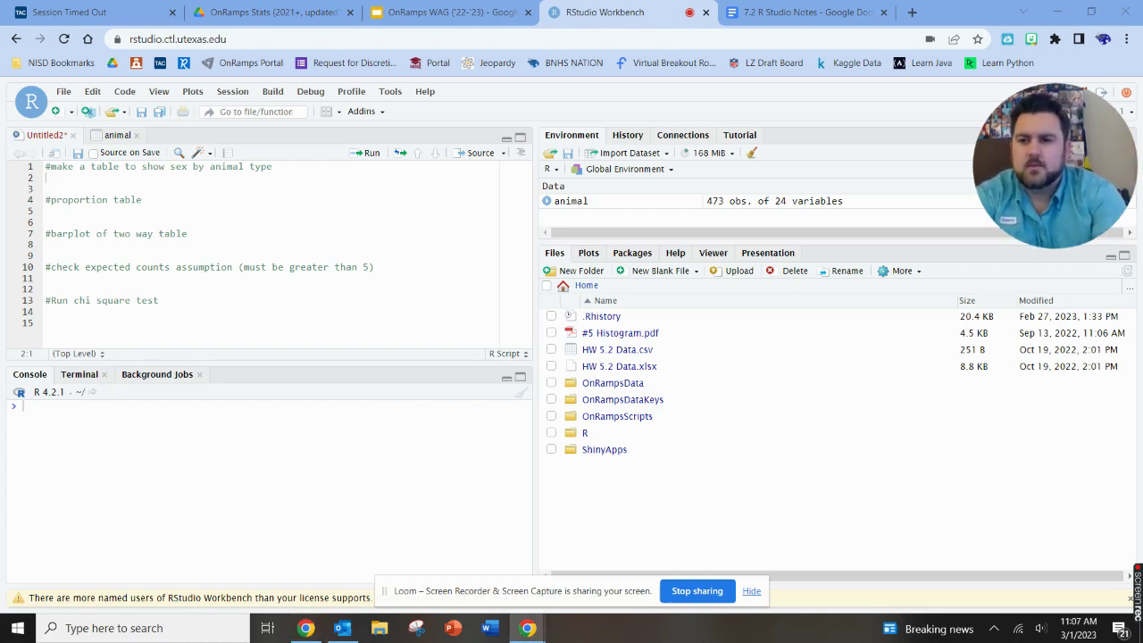
Begin an assignment to the variable twoway on line 2, under the sex by animal type comment
{"action": "left_click", "coordinate": [167, 187]}
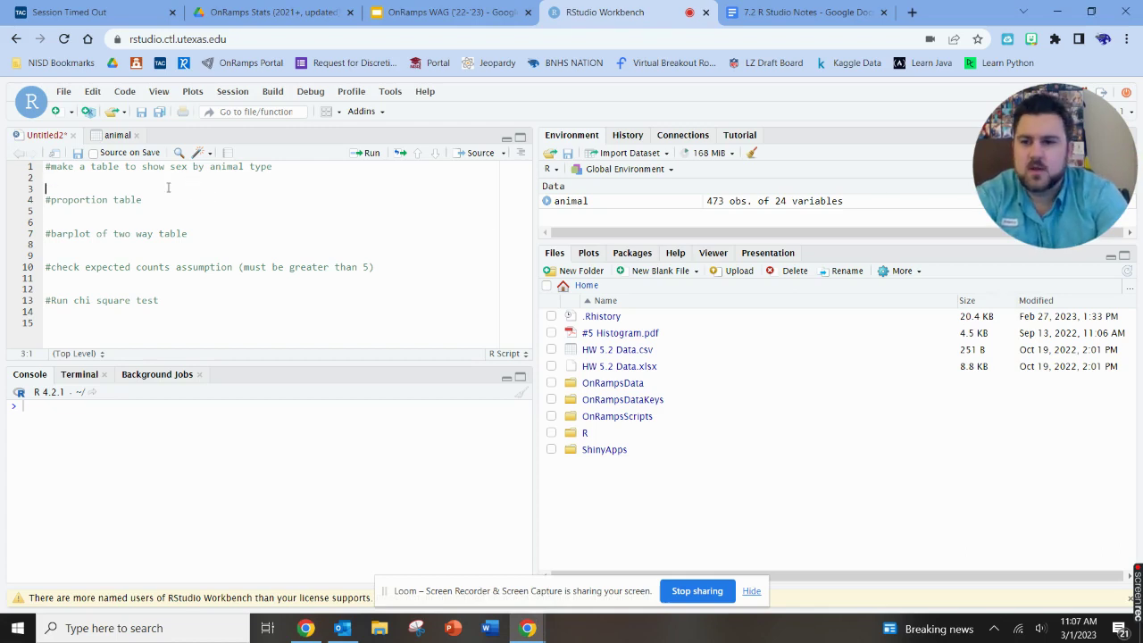
{"action": "left_click", "coordinate": [133, 176]}
{"action": "type", "text": "t"}
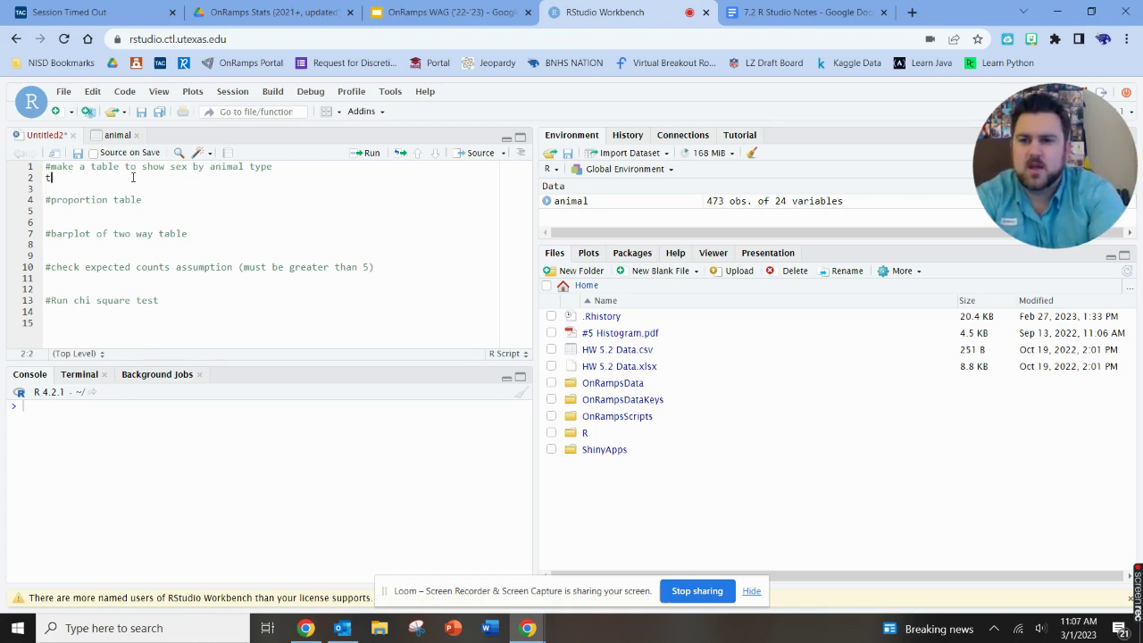
{"action": "type", "text": "woway <-"}
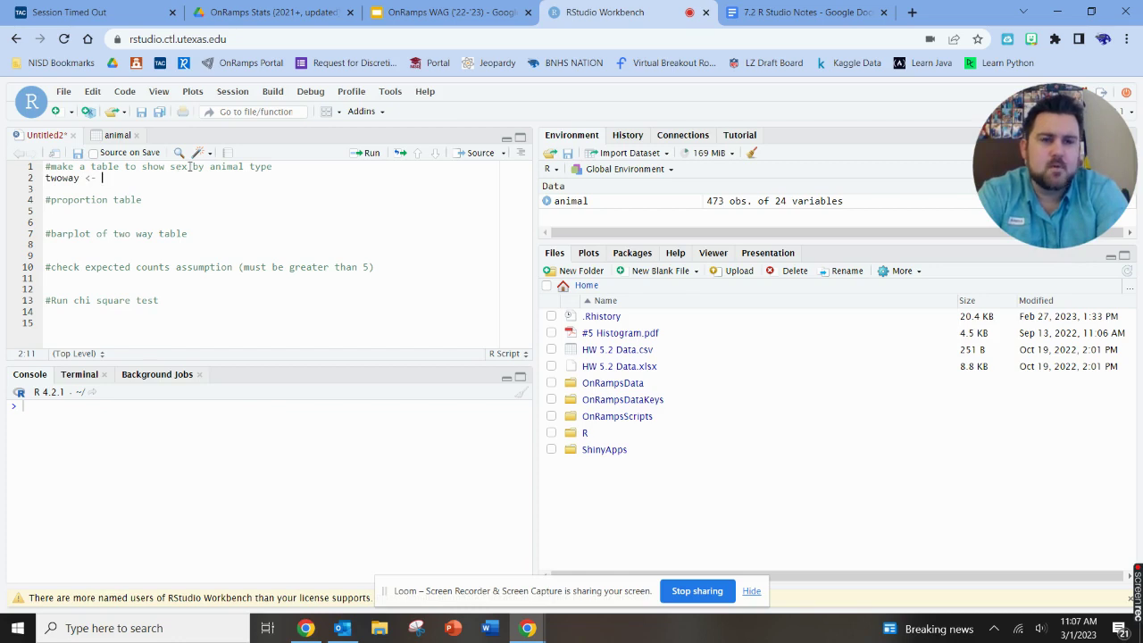
Check the sex and animal type columns in the animal data, complete the assignment with table(animal$sex, animal$animal.type), and run it
{"action": "left_click", "coordinate": [114, 138]}
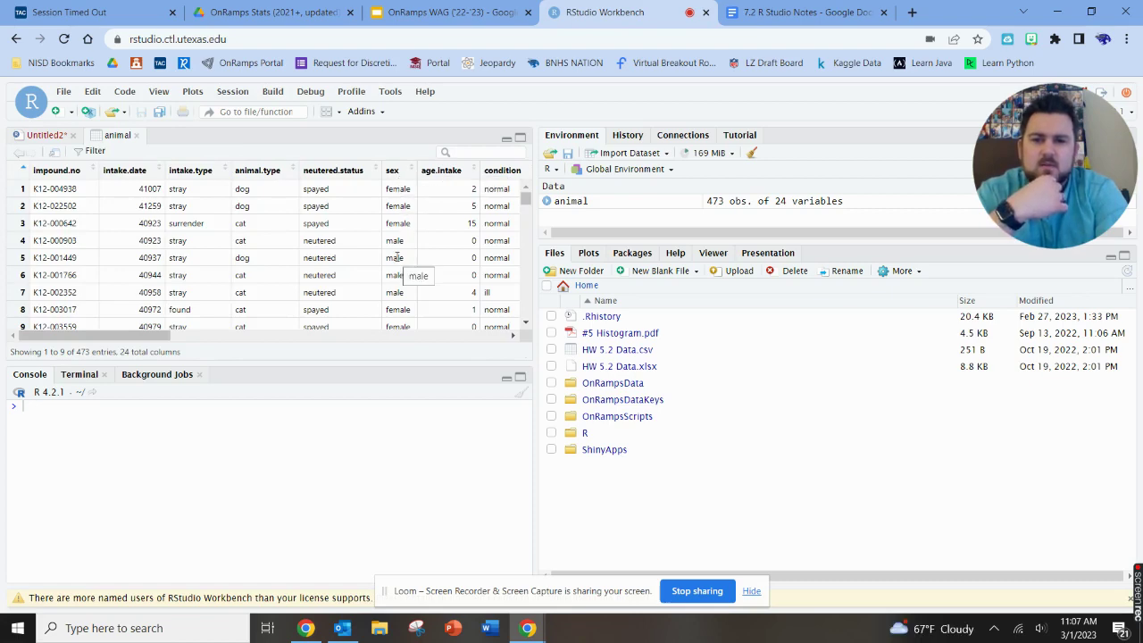
{"action": "scroll", "coordinate": [274, 266], "scroll_direction": "down", "scroll_amount": 3}
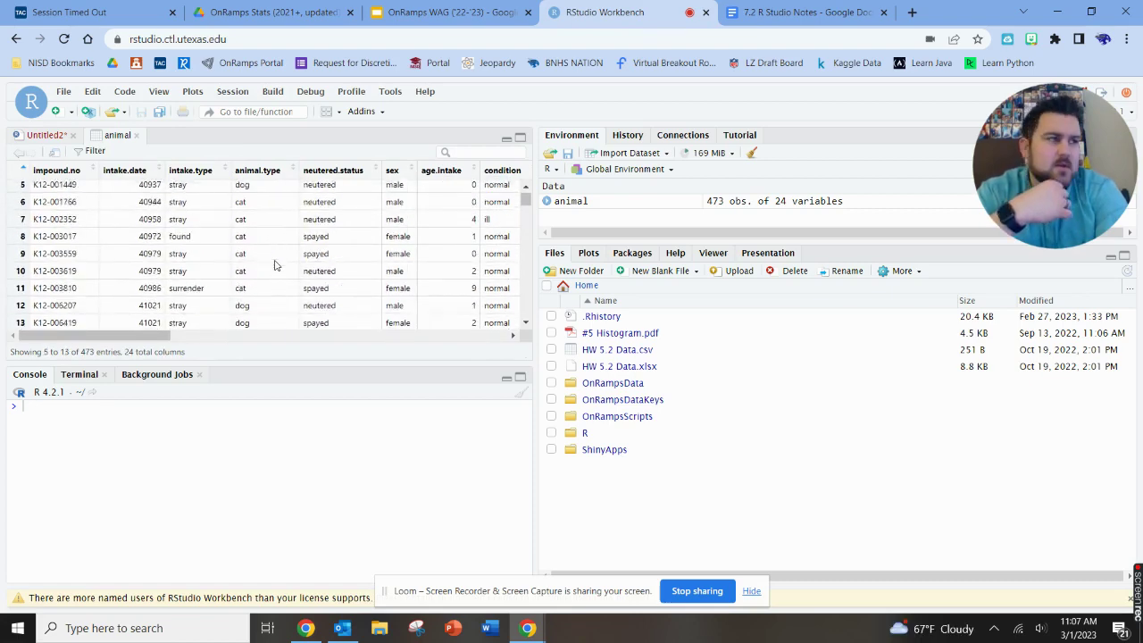
{"action": "scroll", "coordinate": [274, 266], "scroll_direction": "up", "scroll_amount": 3}
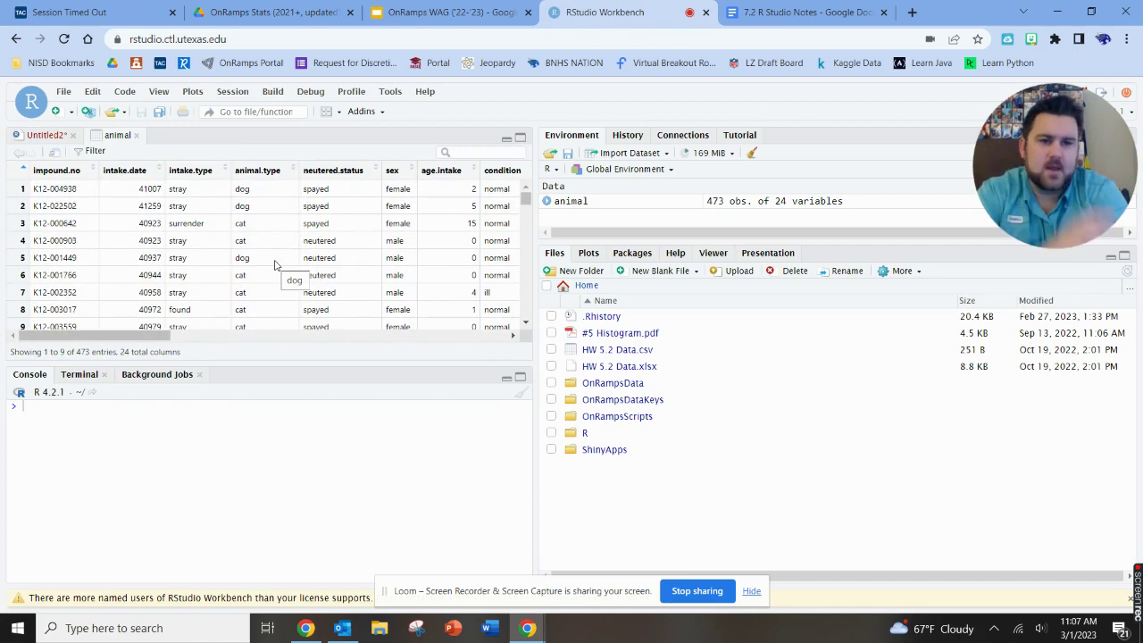
{"action": "left_click", "coordinate": [44, 135]}
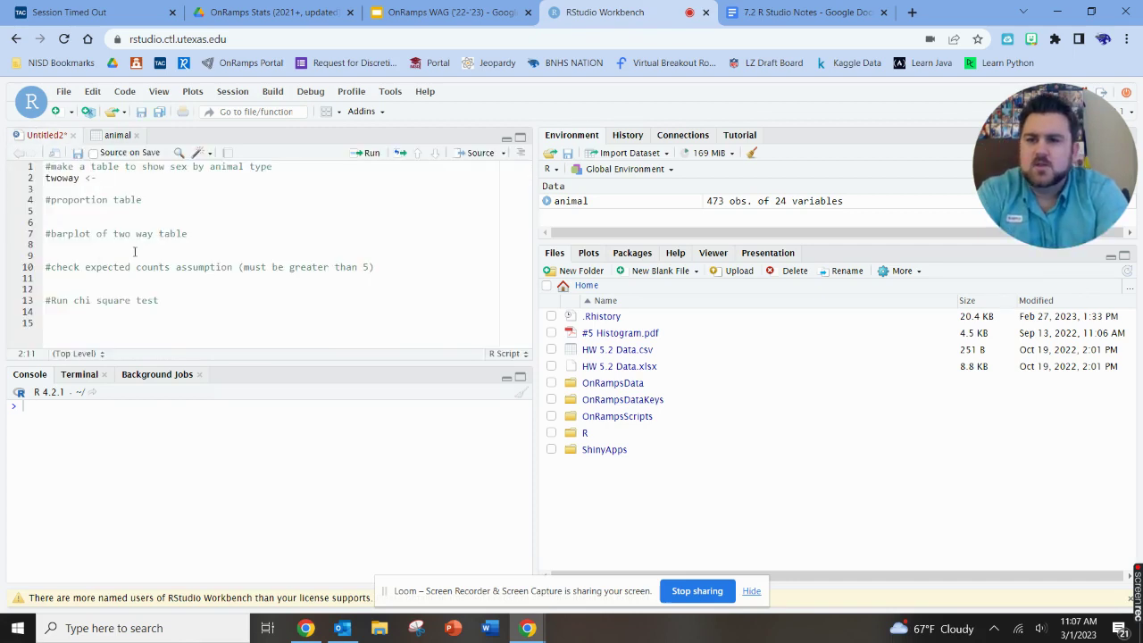
{"action": "type", "text": "t"}
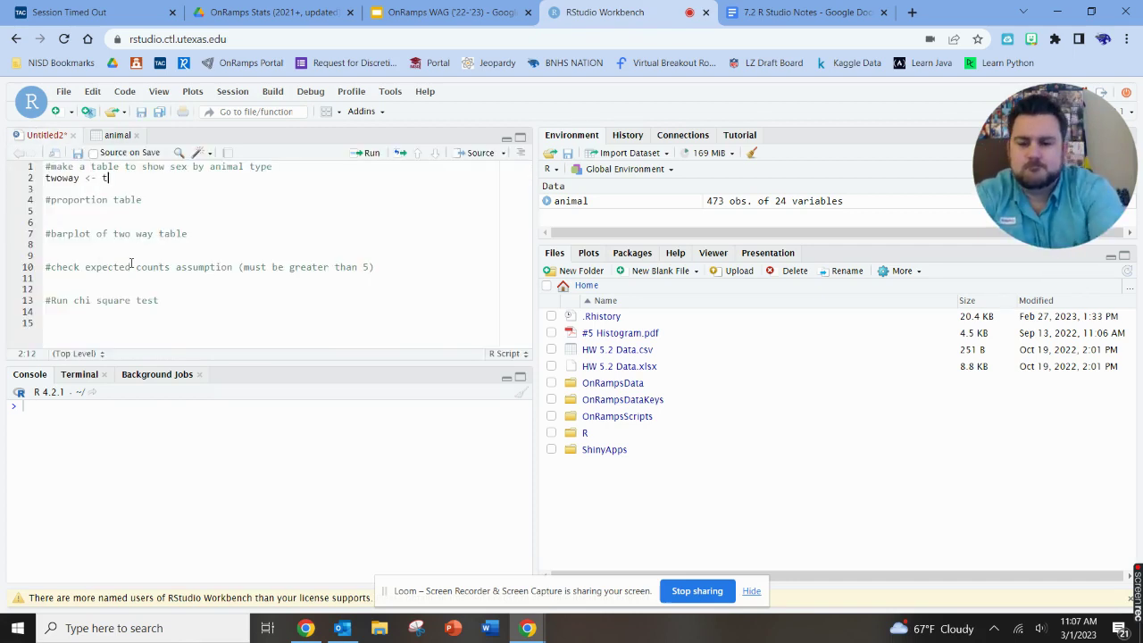
{"action": "type", "text": "able(ani"}
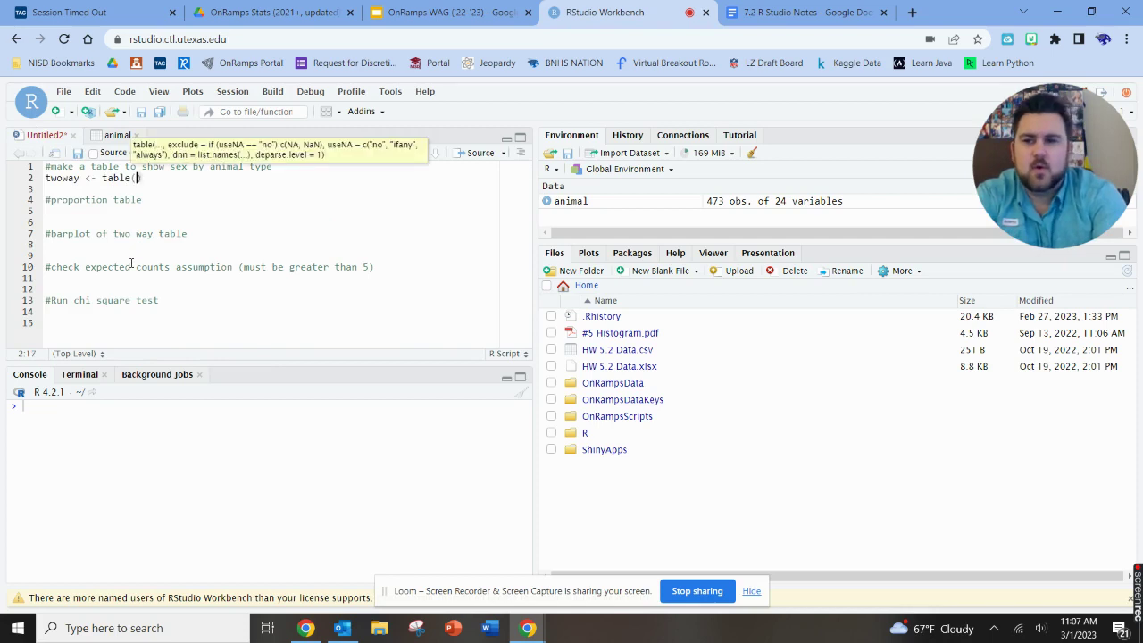
{"action": "type", "text": "mal"}
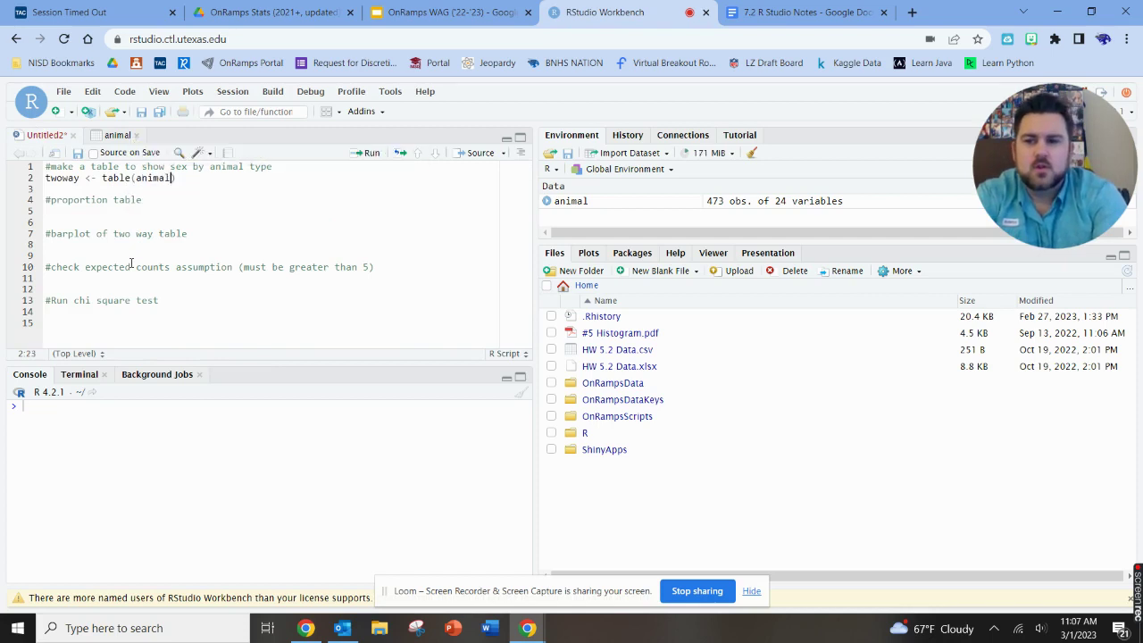
{"action": "type", "text": "$se"}
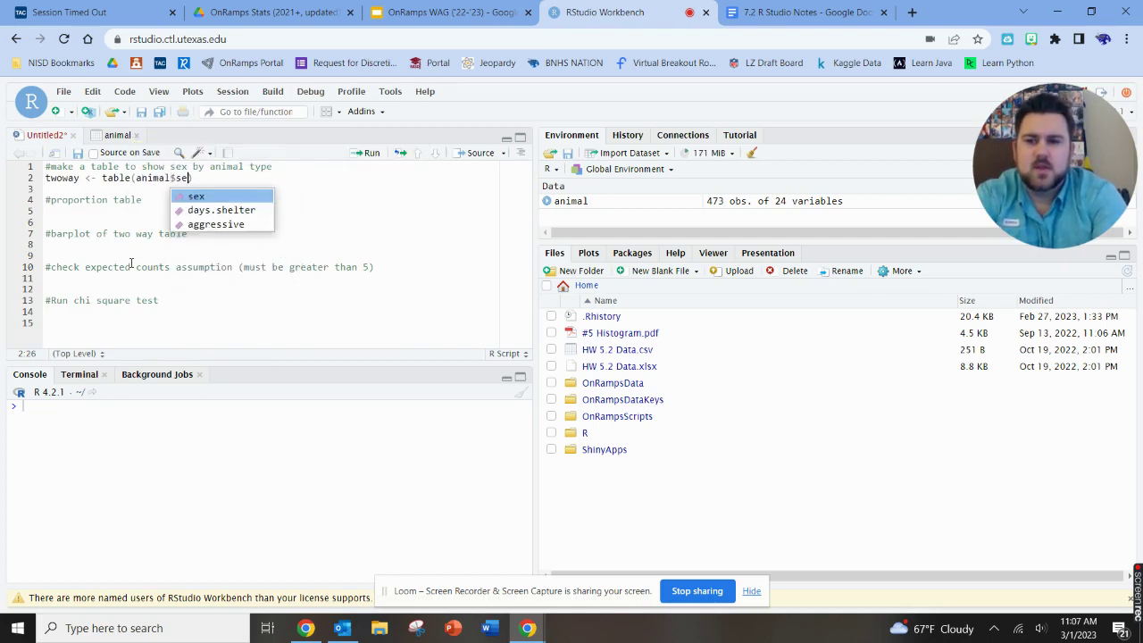
{"action": "type", "text": "x, animal"}
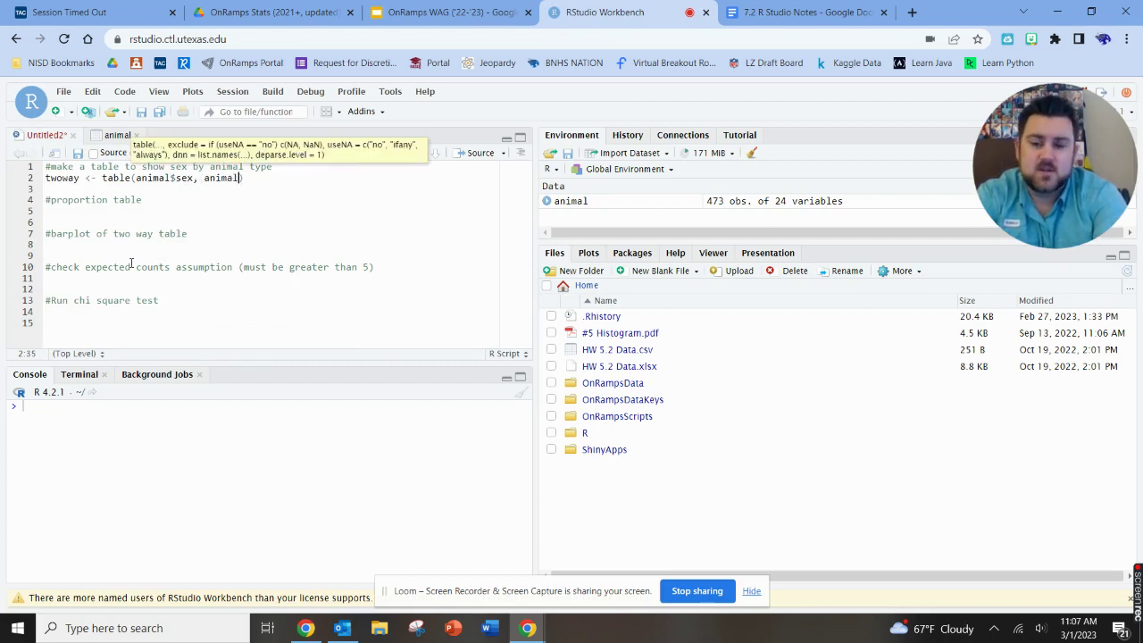
{"action": "type", "text": "$anima"}
{"action": "key", "text": "Tab"}
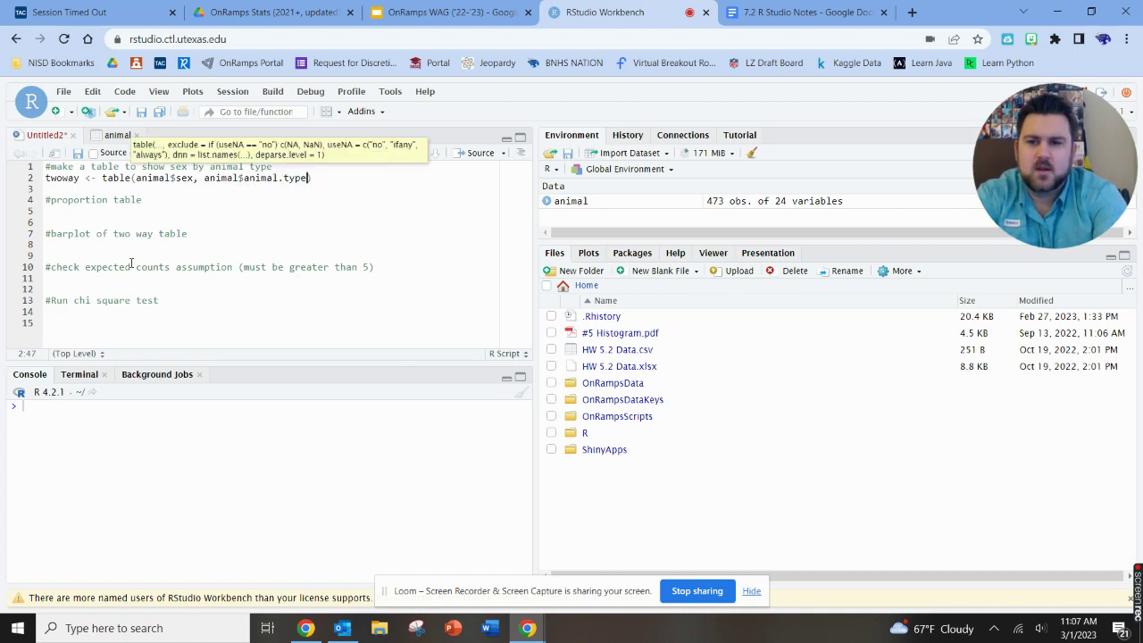
{"action": "key", "text": "ctrl+Return"}
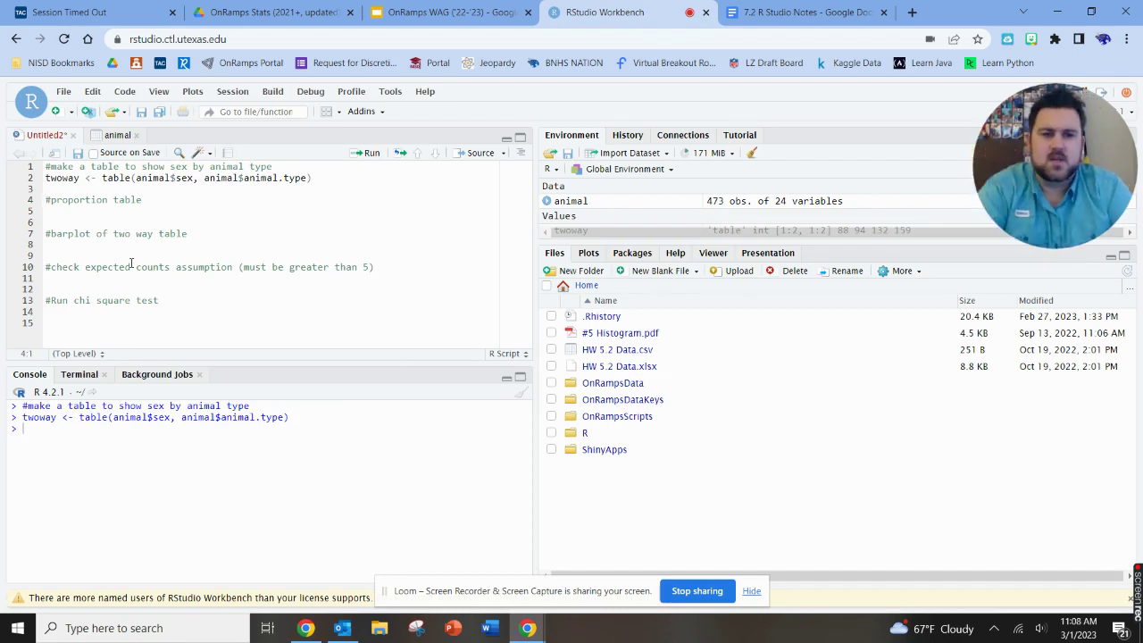
Enlarge the Environment pane and print the two-way table by adding and running twoway on line 3
{"action": "left_click", "coordinate": [86, 187]}
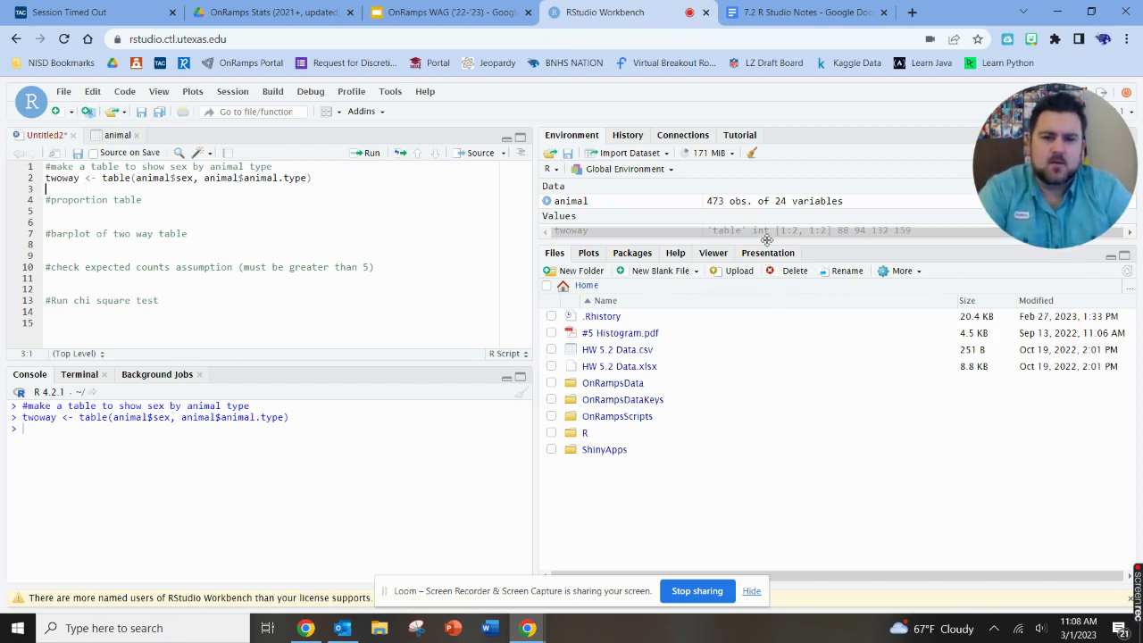
{"action": "left_click_drag", "start_coordinate": [766, 239], "coordinate": [766, 281]}
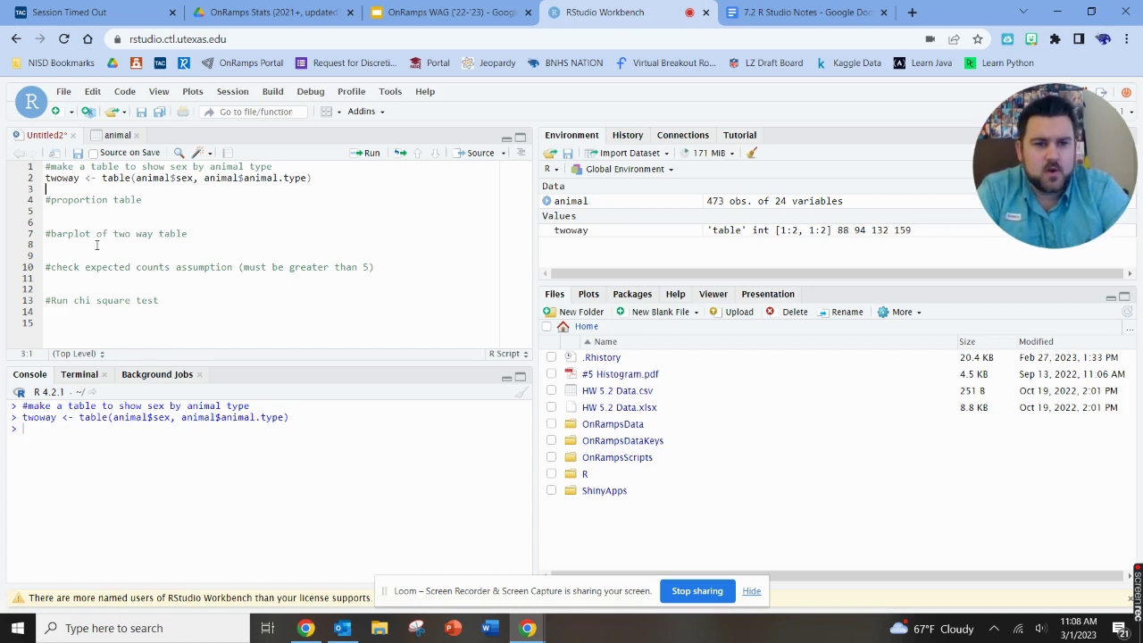
{"action": "type", "text": "t"}
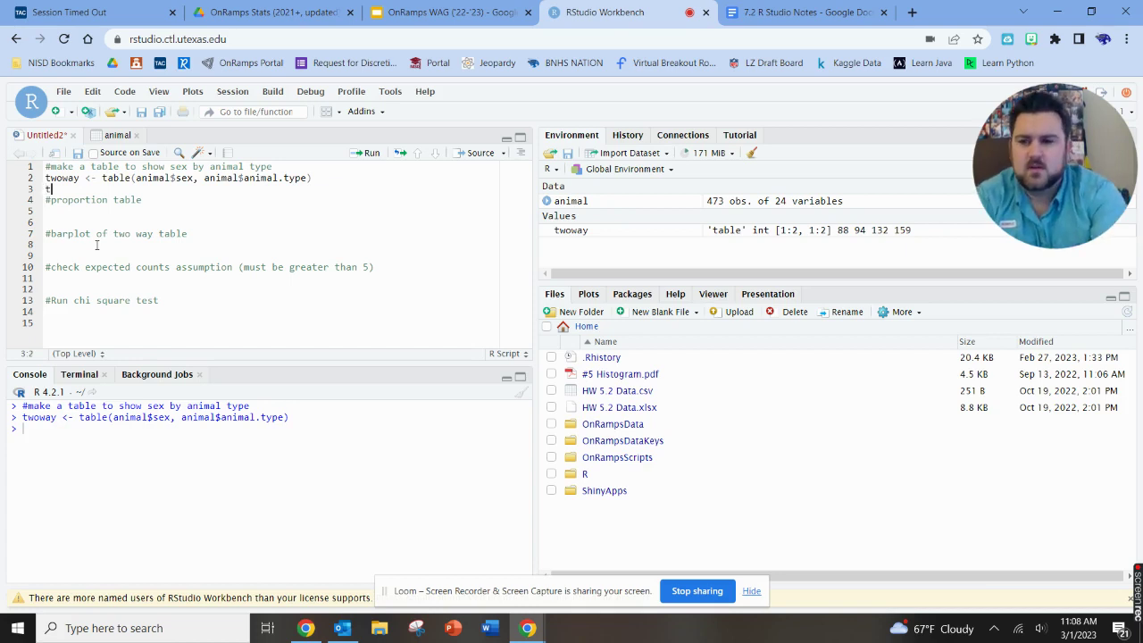
{"action": "type", "text": "woway"}
{"action": "key", "text": "ctrl+Return"}
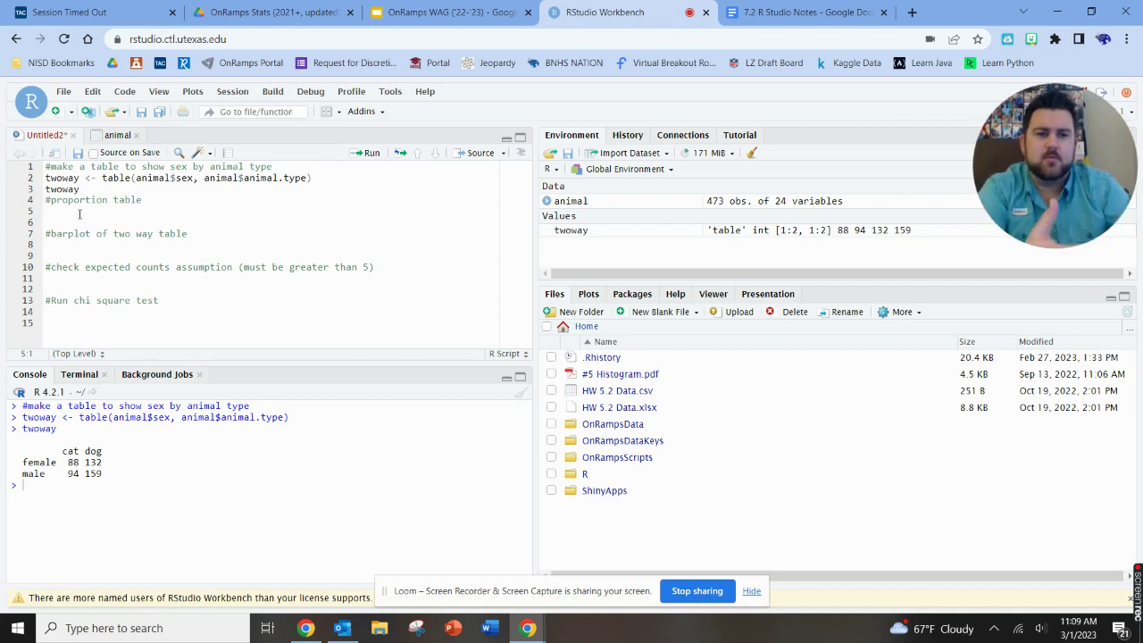
Under the proportion table comment, write prop <- prop.table(twoway,) with the second argument still empty
{"action": "type", "text": "prop <-"}
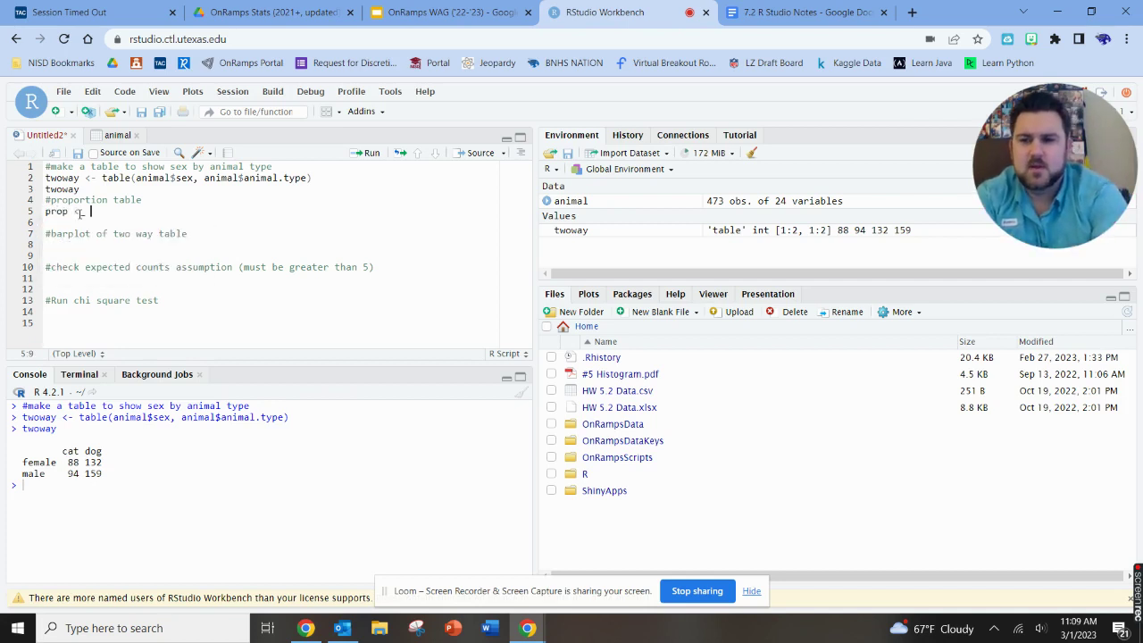
{"action": "key", "text": "BackSpace"}
{"action": "key", "text": "BackSpace"}
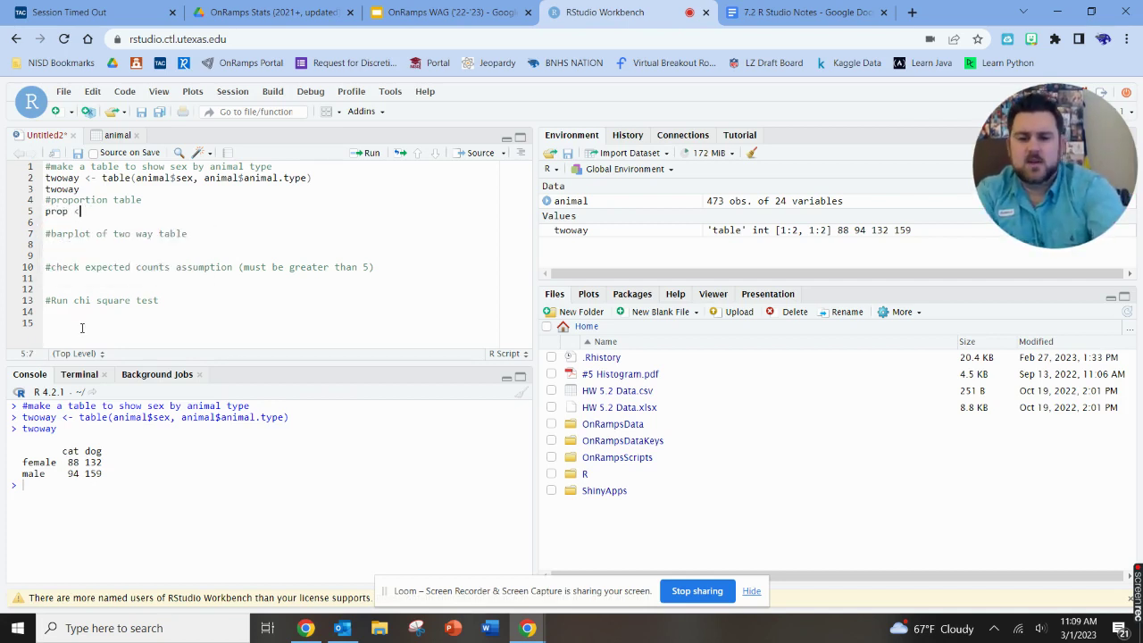
{"action": "type", "text": "-"}
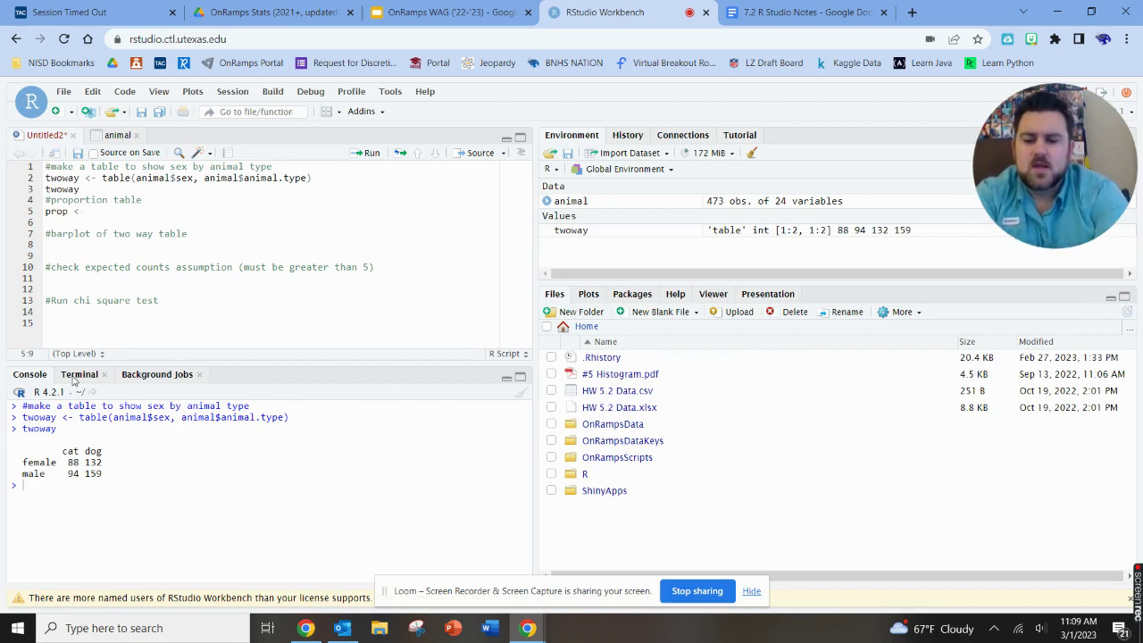
{"action": "type", "text": "prop.ta"}
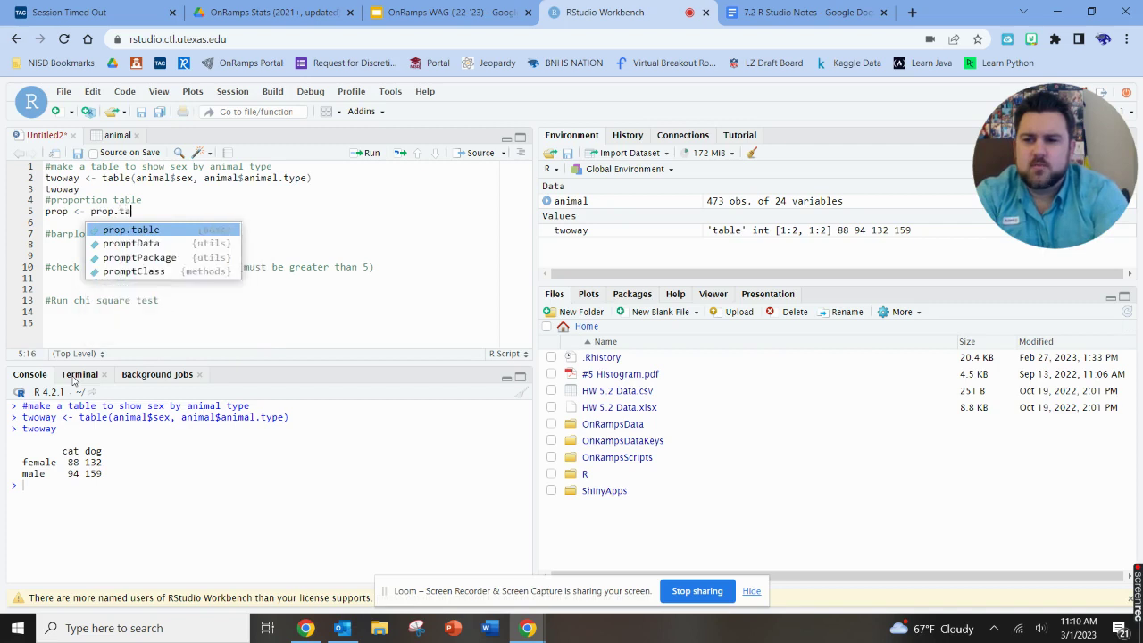
{"action": "type", "text": "ble("}
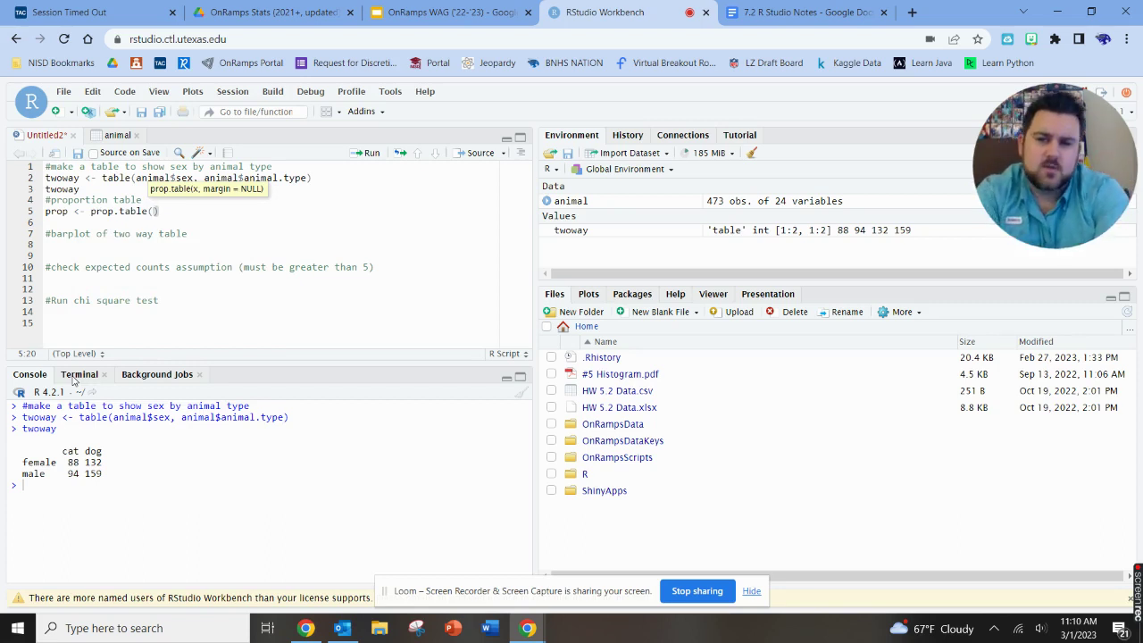
{"action": "type", "text": "twoway"}
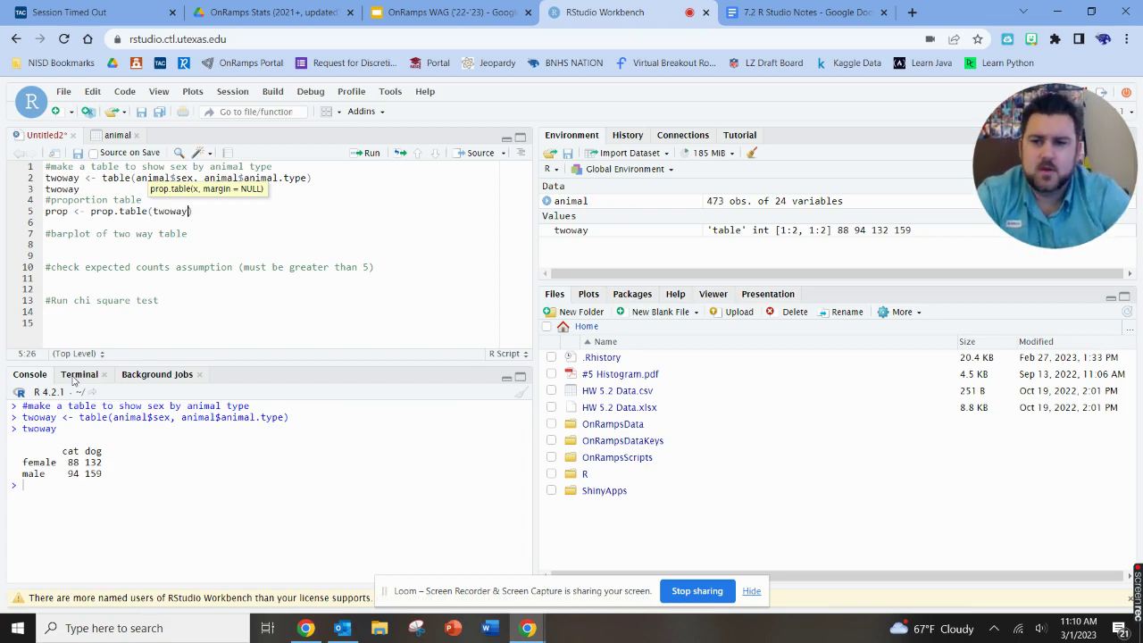
{"action": "type", "text": ","}
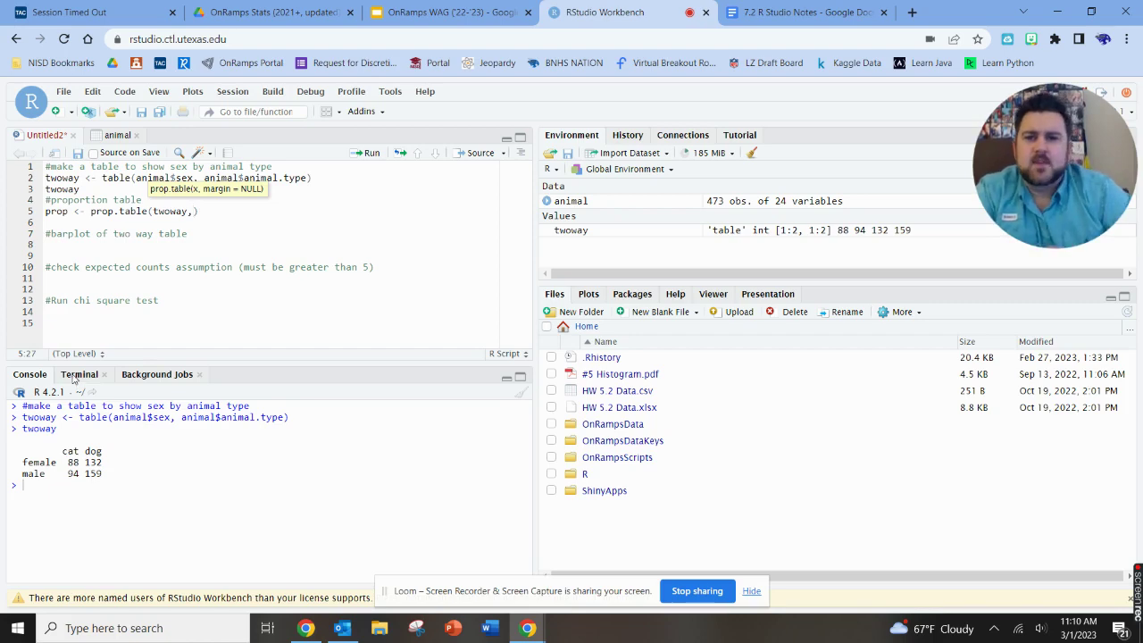
Switch to the 7.2 R Studio Notes document in Google Docs and correct "typedt" to "typed" in the proportion table notes
{"action": "left_click", "coordinate": [398, 12]}
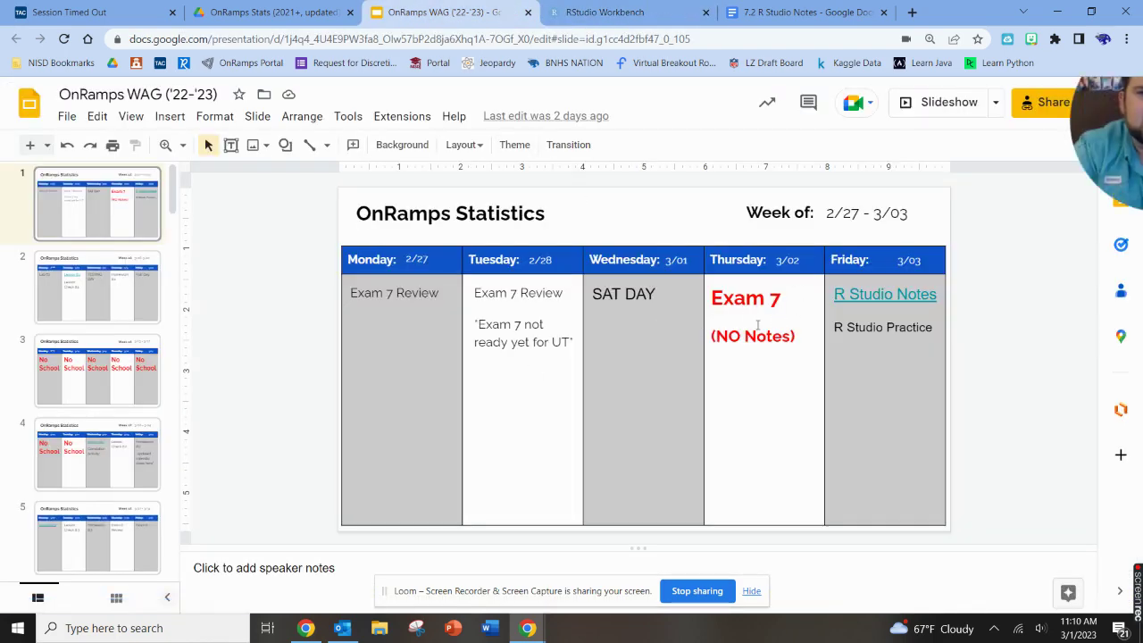
{"action": "left_click_drag", "start_coordinate": [1132, 125], "coordinate": [1006, 136]}
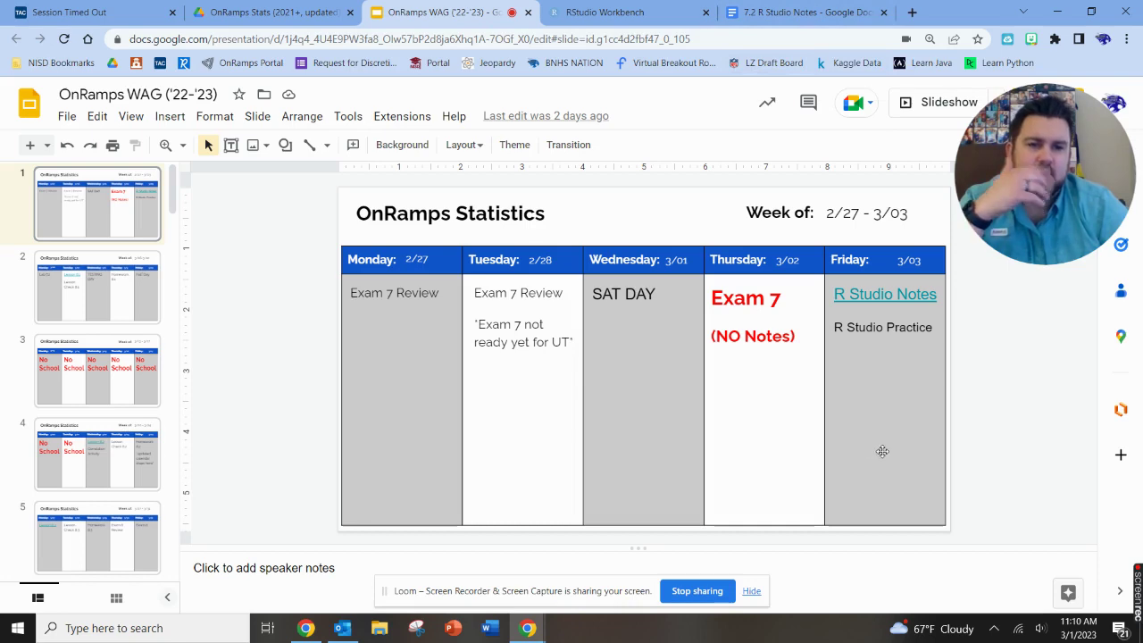
{"action": "left_click", "coordinate": [814, 9]}
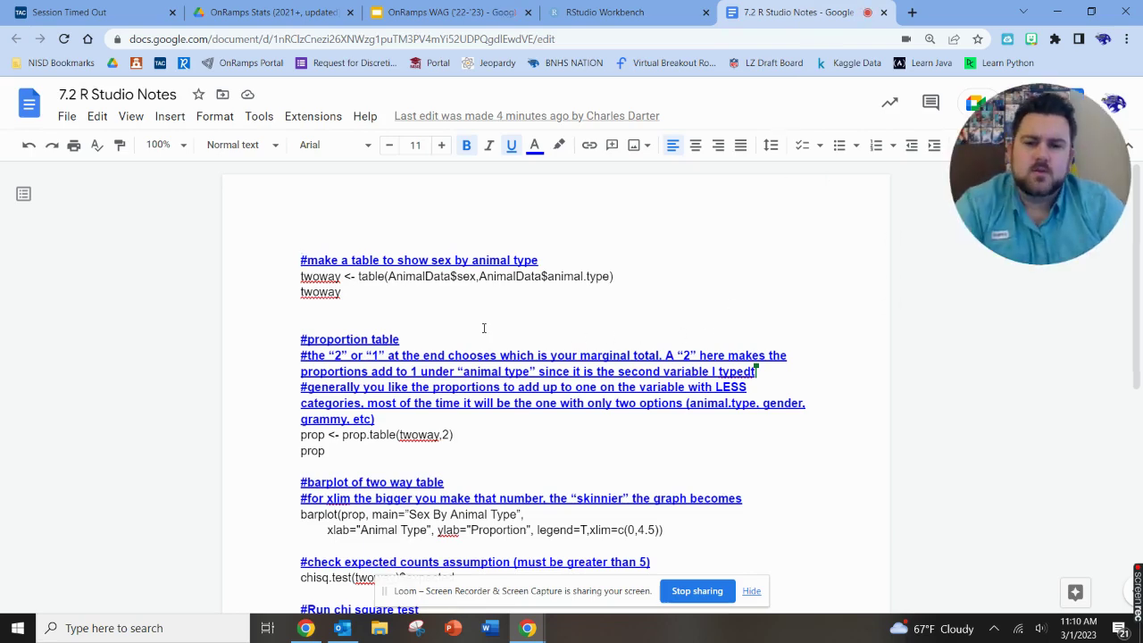
{"action": "scroll", "coordinate": [484, 329], "scroll_direction": "down", "scroll_amount": 1}
{"action": "left_click_drag", "start_coordinate": [375, 345], "coordinate": [302, 284]}
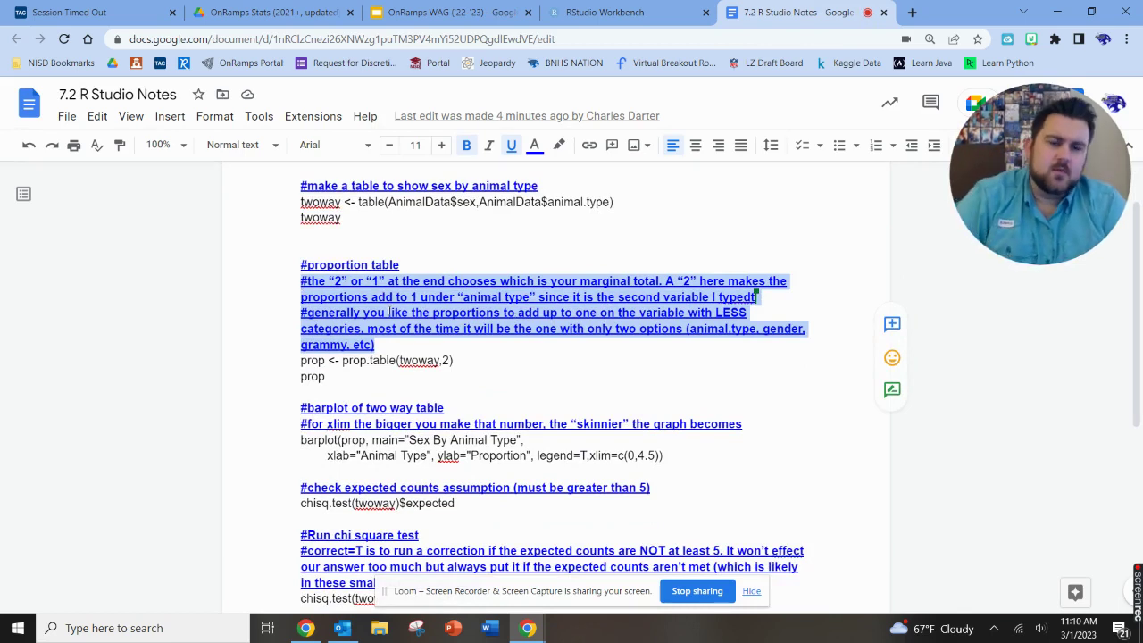
{"action": "left_click", "coordinate": [753, 296]}
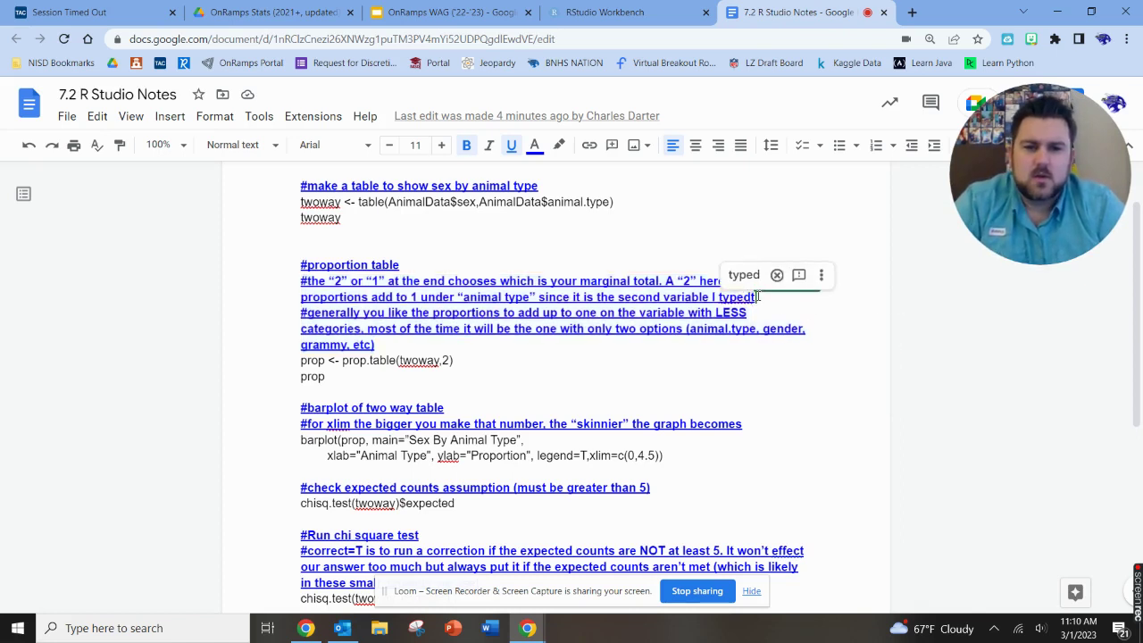
{"action": "left_click", "coordinate": [744, 275]}
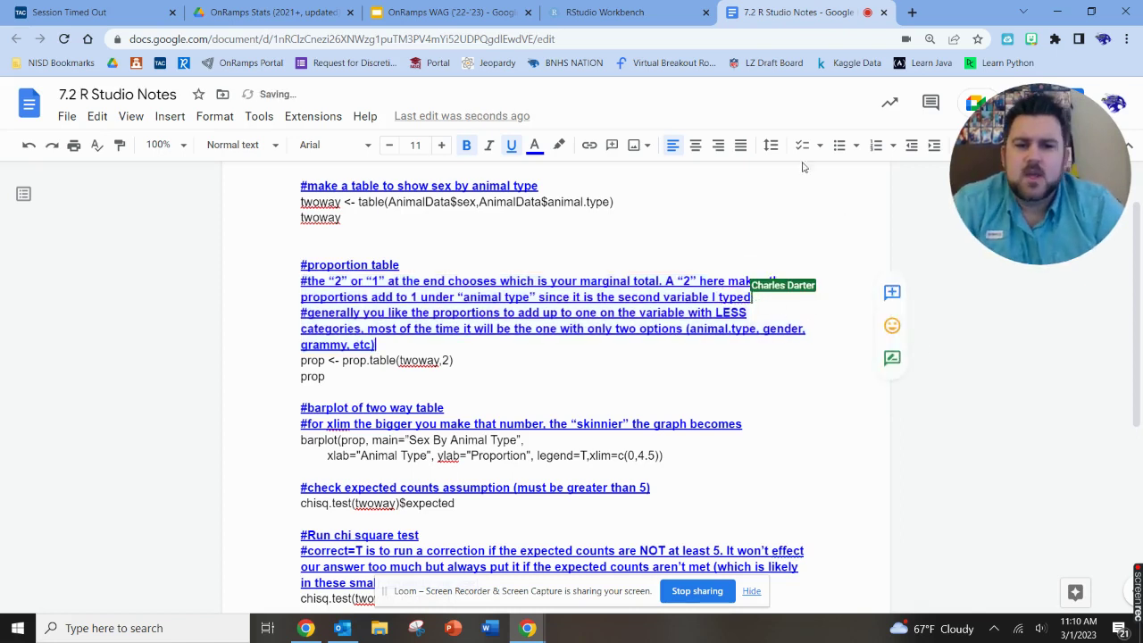
Return to RStudio, complete the line as prop <- prop.table(twoway,2), and run it
{"action": "left_click", "coordinate": [649, 10]}
{"action": "mouse_move", "coordinate": [1050, 118]}
{"action": "left_mouse_down"}
{"action": "mouse_move", "coordinate": [956, 158]}
{"action": "mouse_move", "coordinate": [1064, 109]}
{"action": "left_mouse_up"}
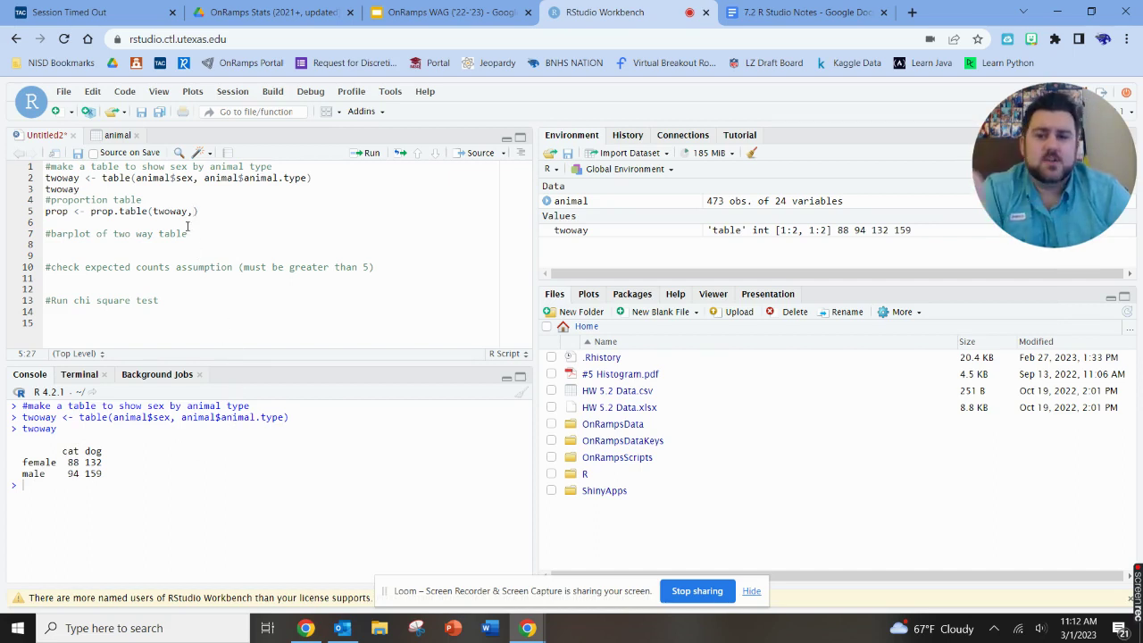
{"action": "type", "text": "2"}
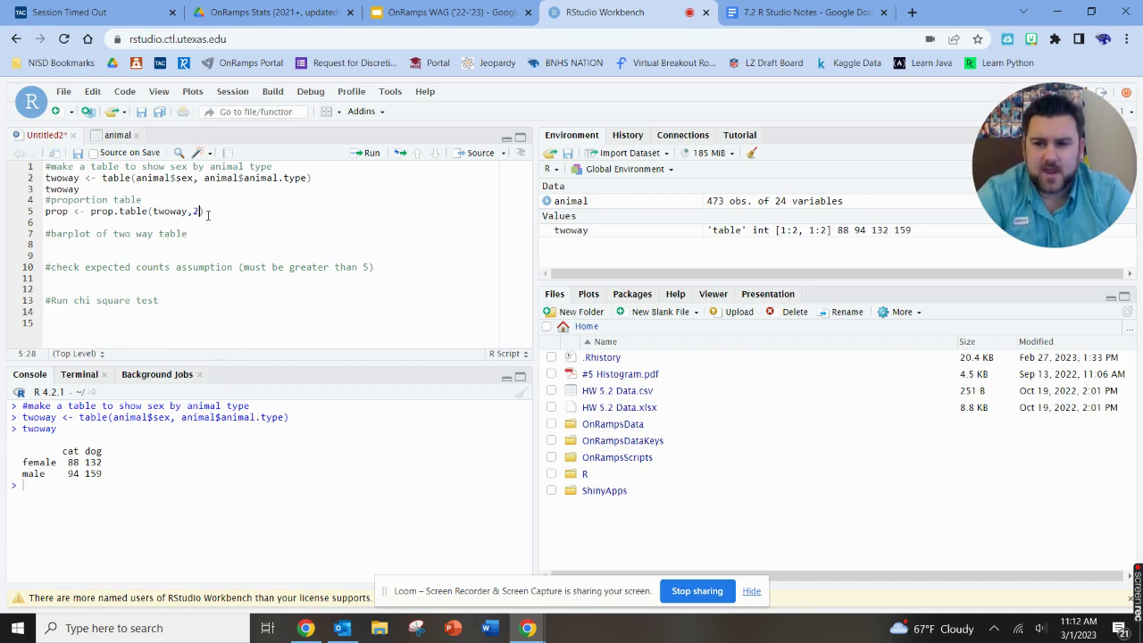
{"action": "type", "text": ")"}
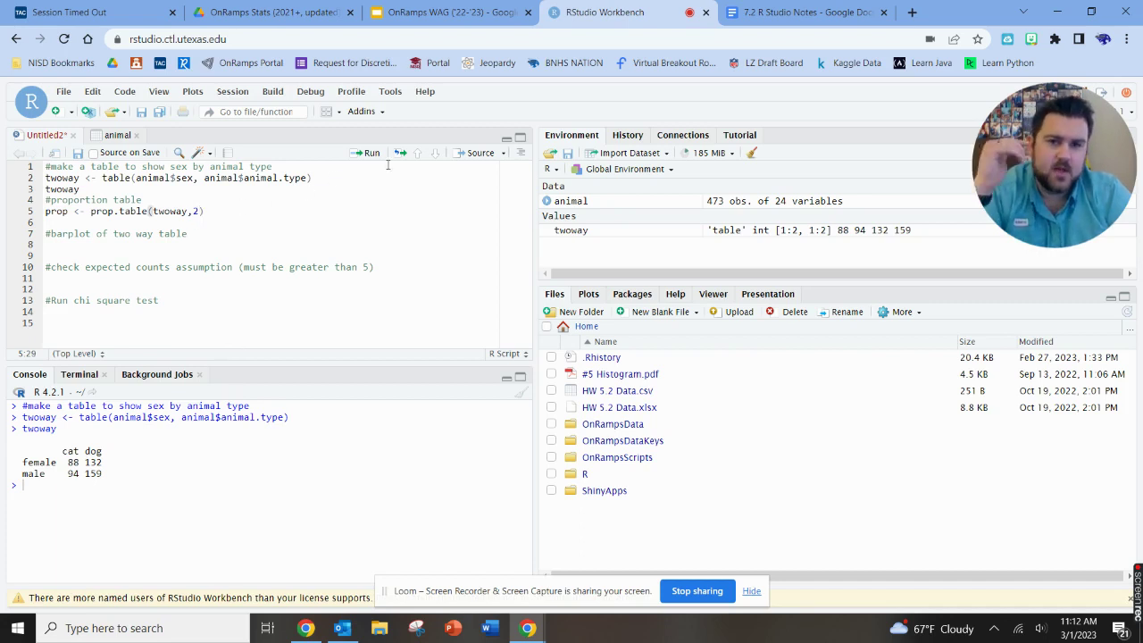
{"action": "left_click", "coordinate": [369, 153]}
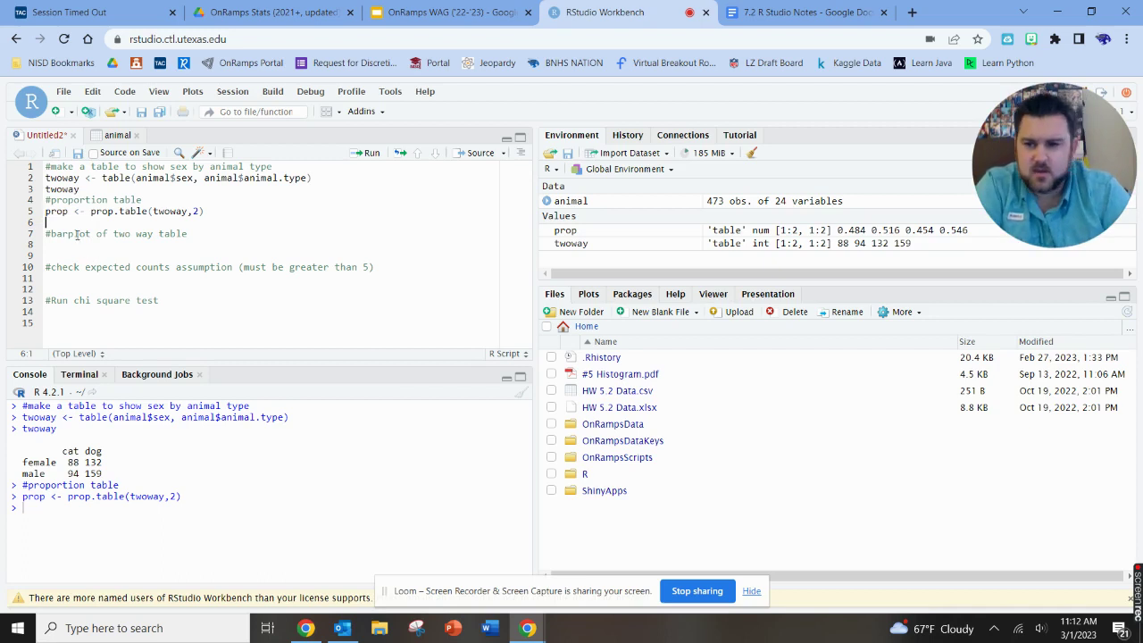
Print the proportion table by adding prop on line 6 and running it
{"action": "type", "text": "prop"}
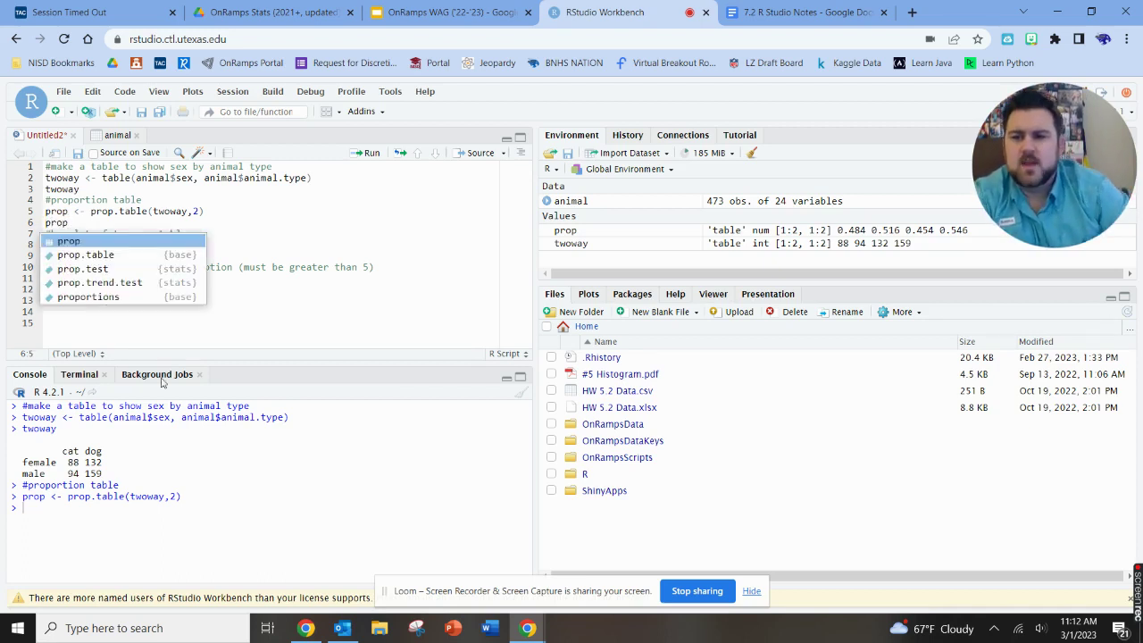
{"action": "key", "text": "ctrl+Return"}
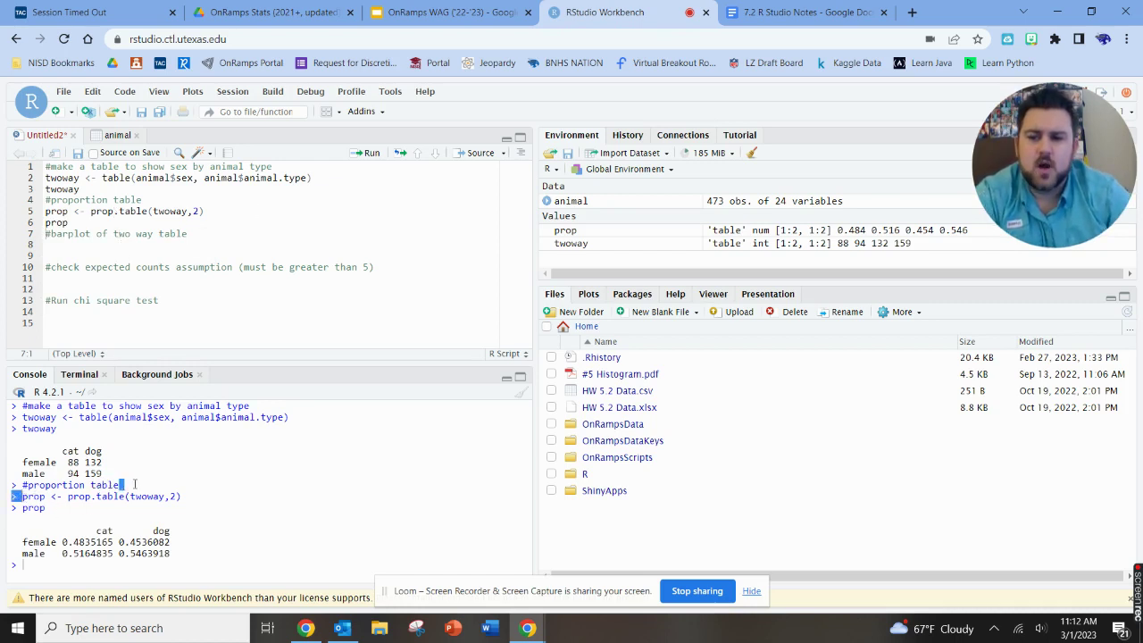
{"action": "left_click_drag", "start_coordinate": [21, 497], "coordinate": [172, 496]}
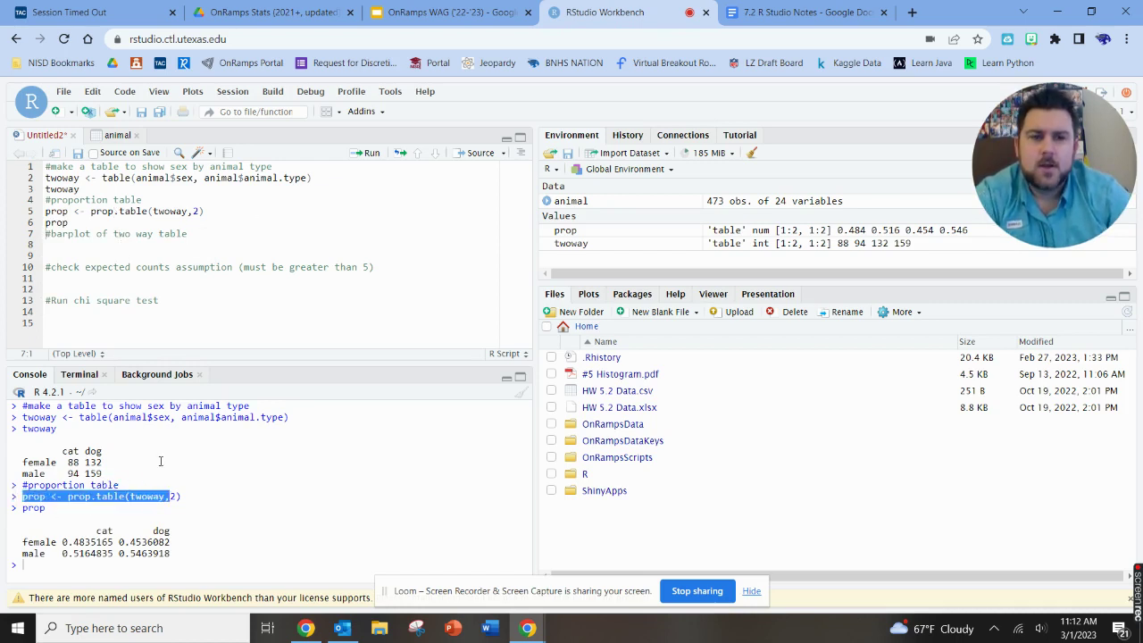
{"action": "left_click", "coordinate": [57, 222]}
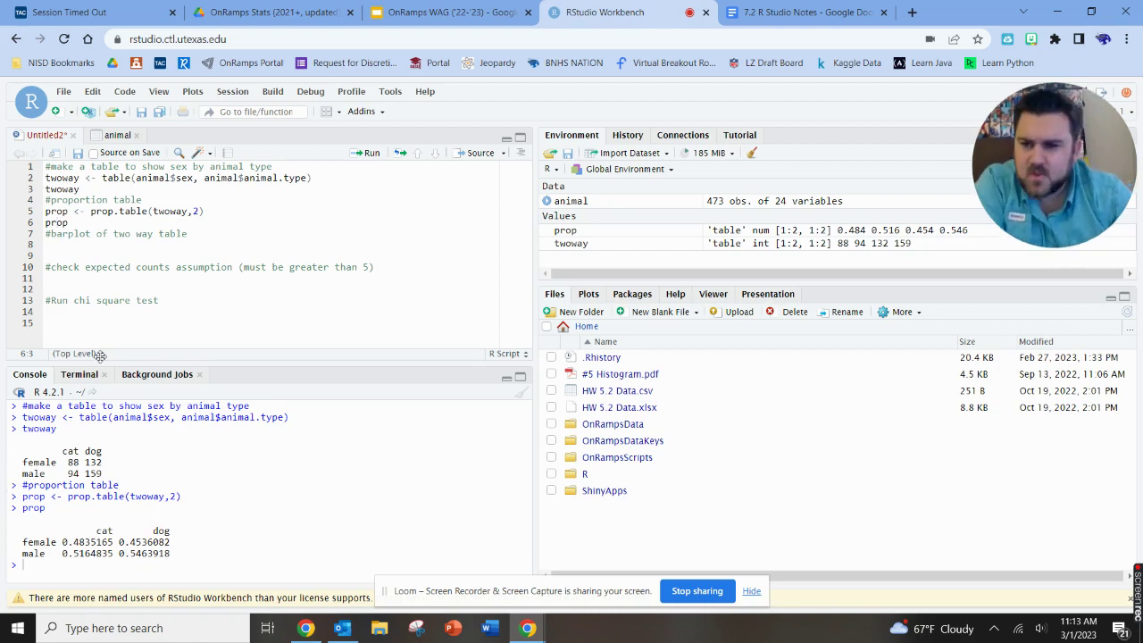
Under the barplot comment, start a barplot call on prop with an empty main title argument
{"action": "left_click", "coordinate": [95, 245]}
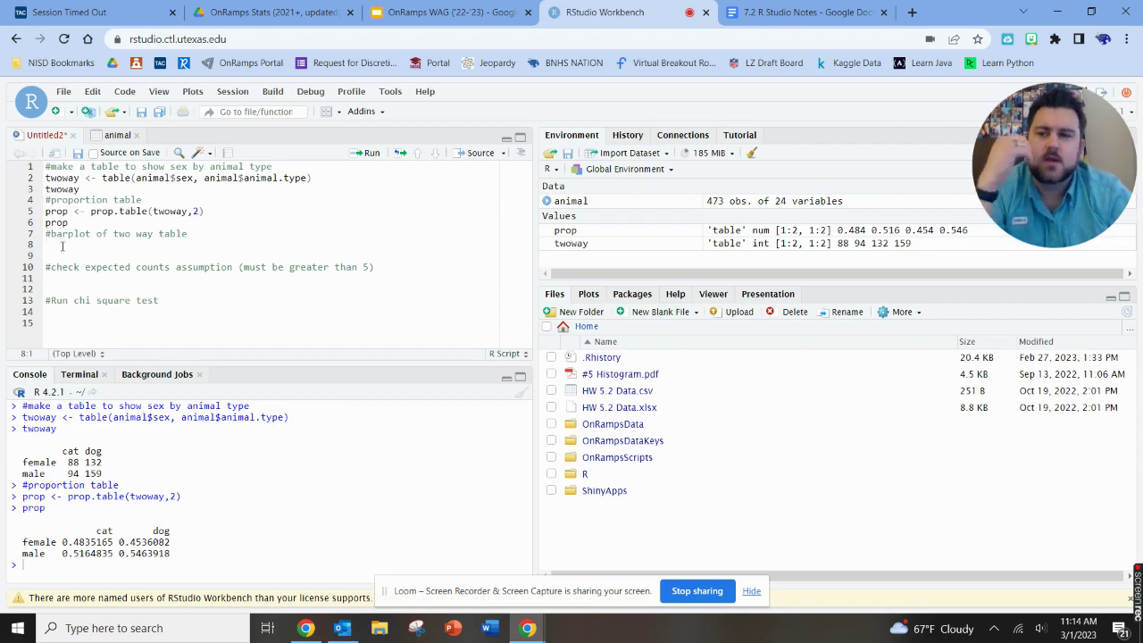
{"action": "type", "text": "barplot(prop"}
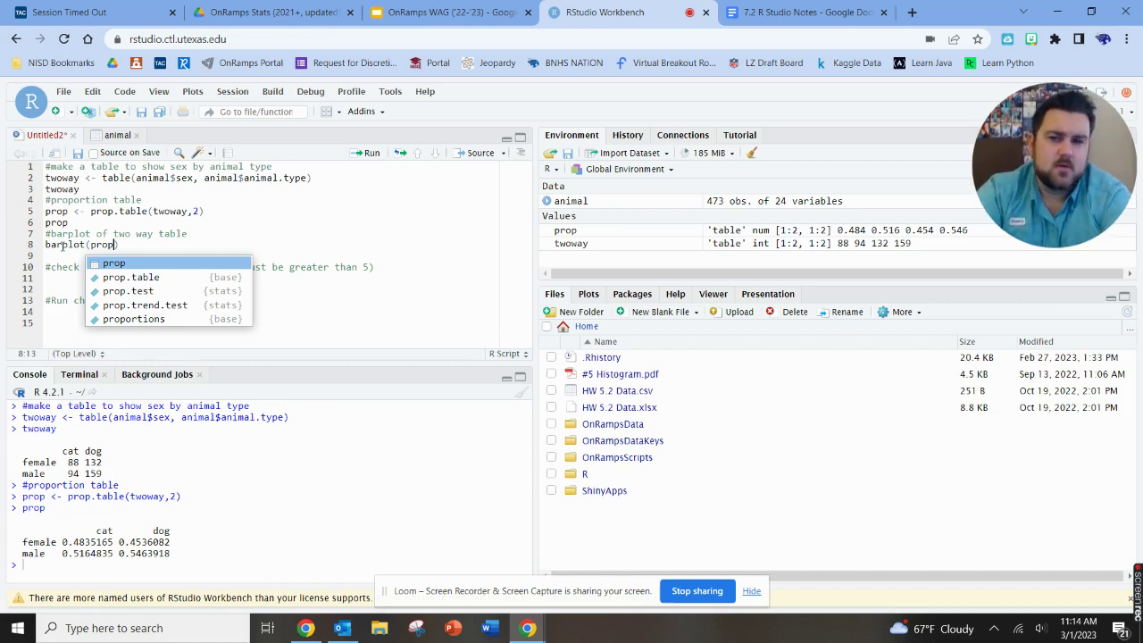
{"action": "type", "text": ", main"}
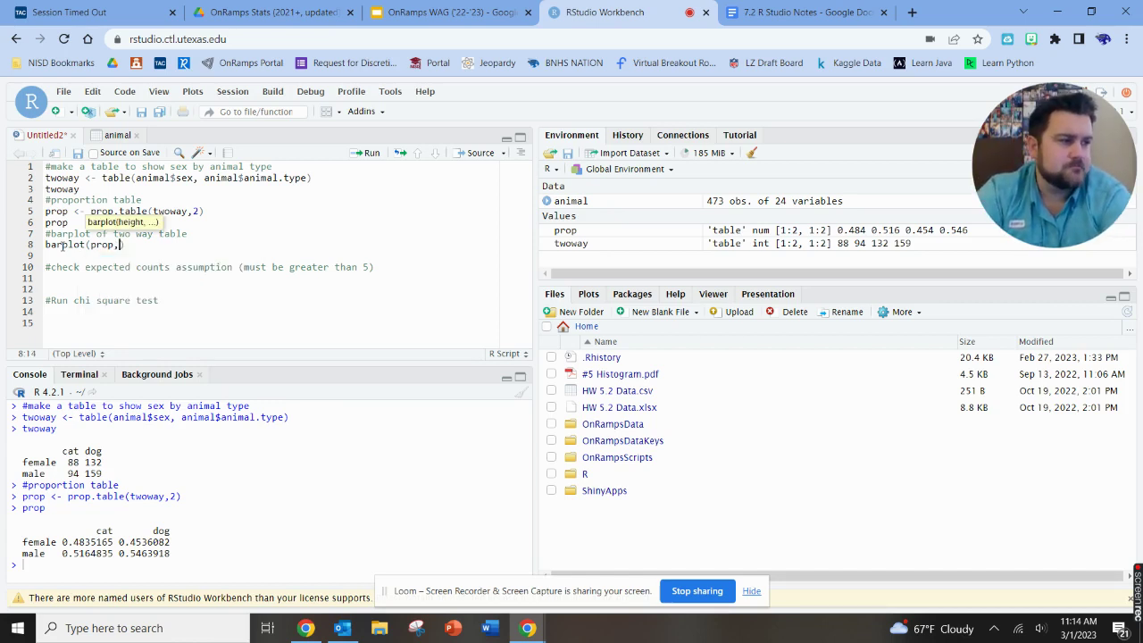
{"action": "type", "text": "=\""}
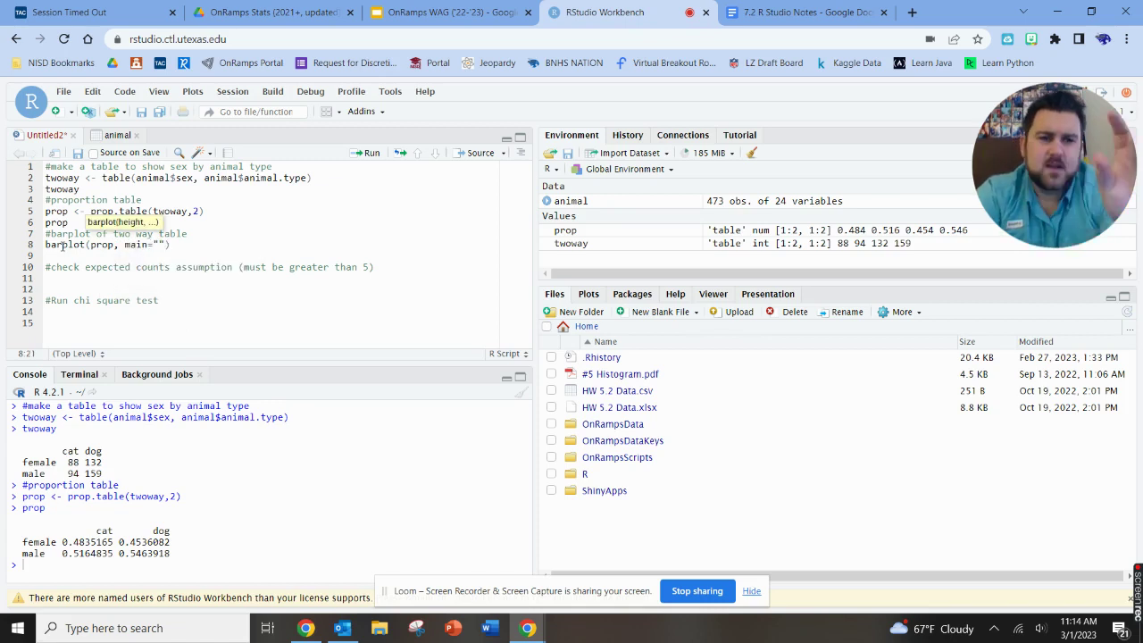
Set the barplot's main title to "Sex of Animal by Type"
{"action": "type", "text": "Sex byAnim"}
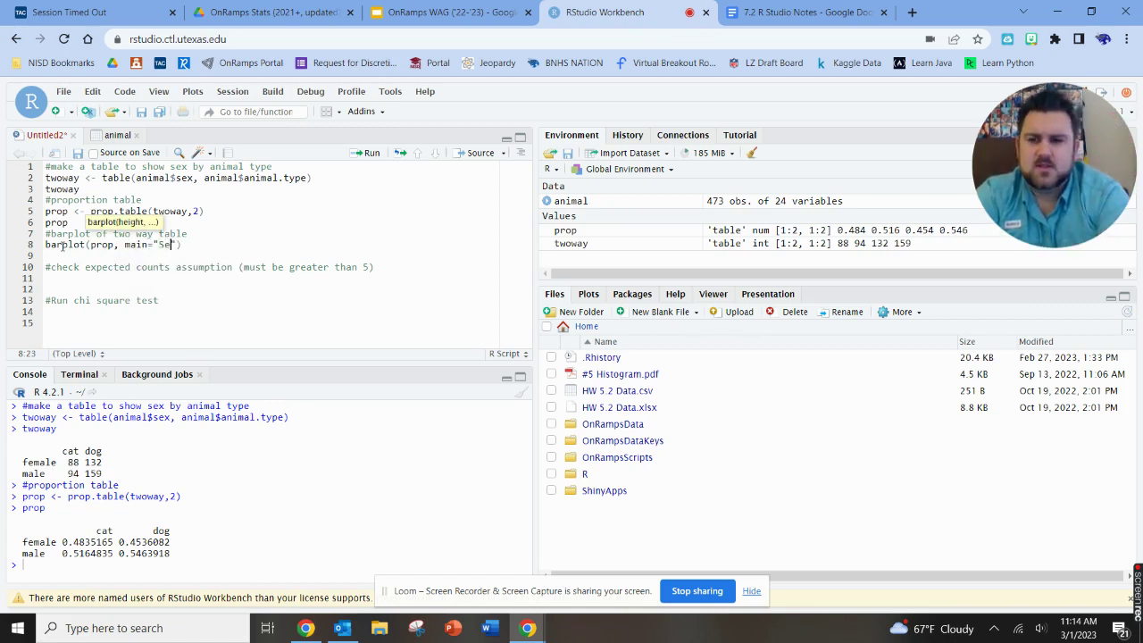
{"action": "key", "text": "BackSpace"}
{"action": "key", "text": "BackSpace"}
{"action": "key", "text": "BackSpace"}
{"action": "key", "text": "BackSpace"}
{"action": "key", "text": "BackSpace"}
{"action": "key", "text": "BackSpace"}
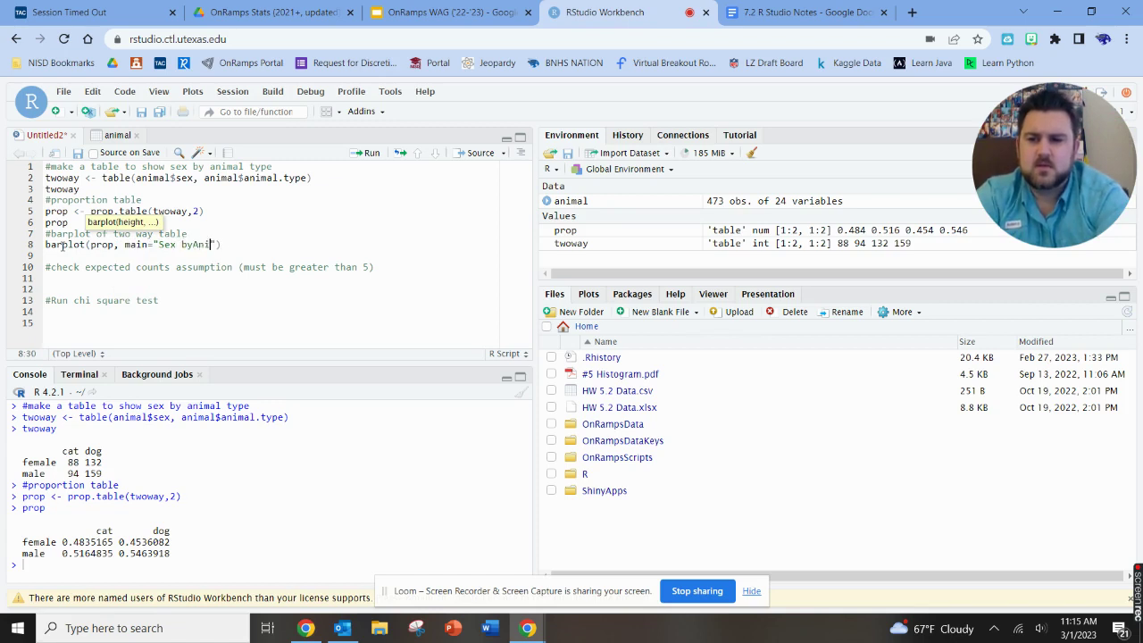
{"action": "type", "text": "of Animal b"}
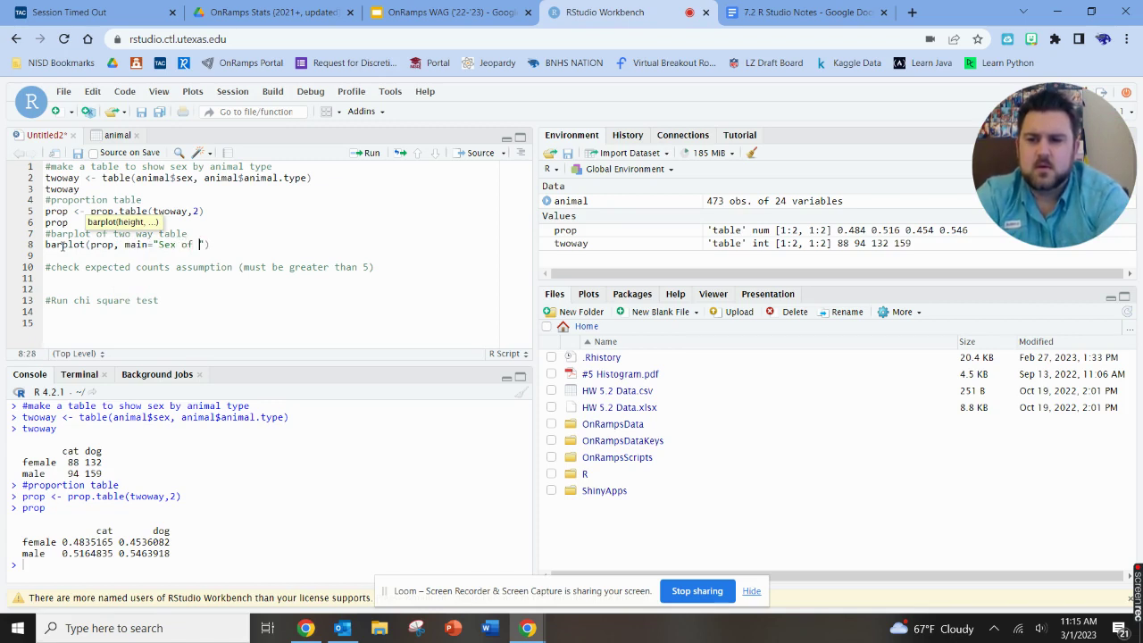
{"action": "key", "text": "BackSpace"}
{"action": "key", "text": "BackSpace"}
{"action": "key", "text": "BackSpace"}
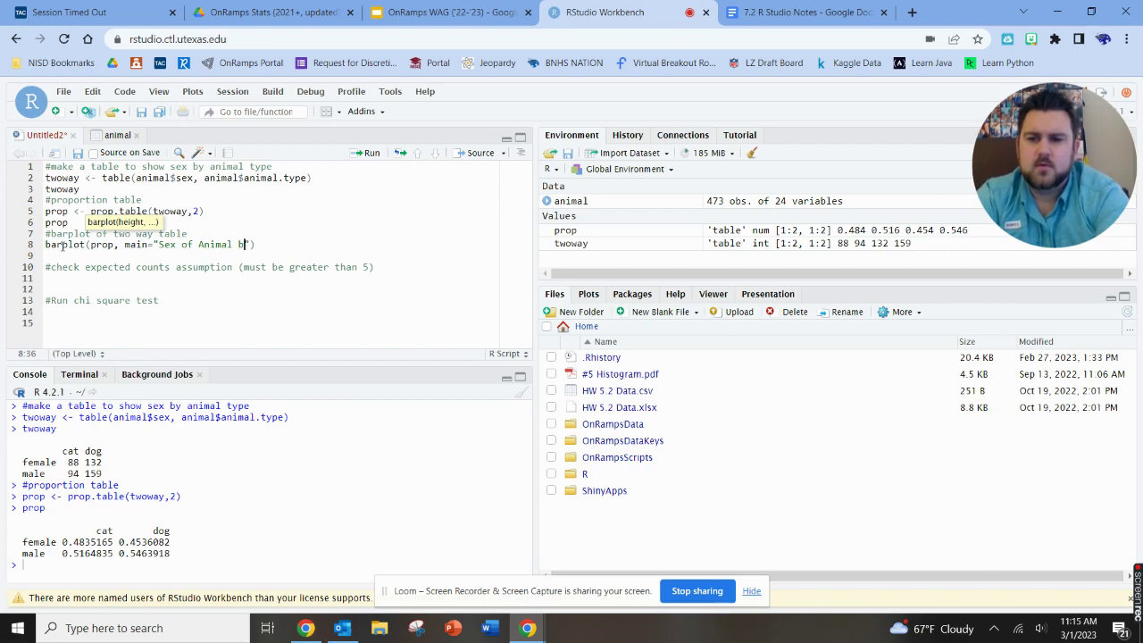
{"action": "type", "text": "by Type"}
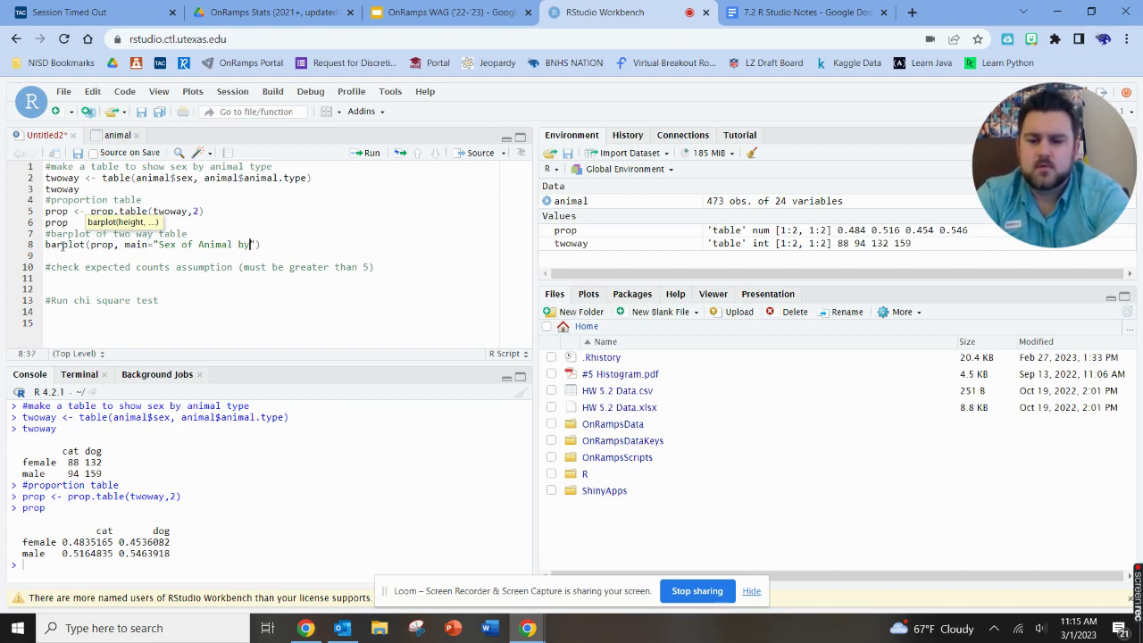
{"action": "type", "text": "\","}
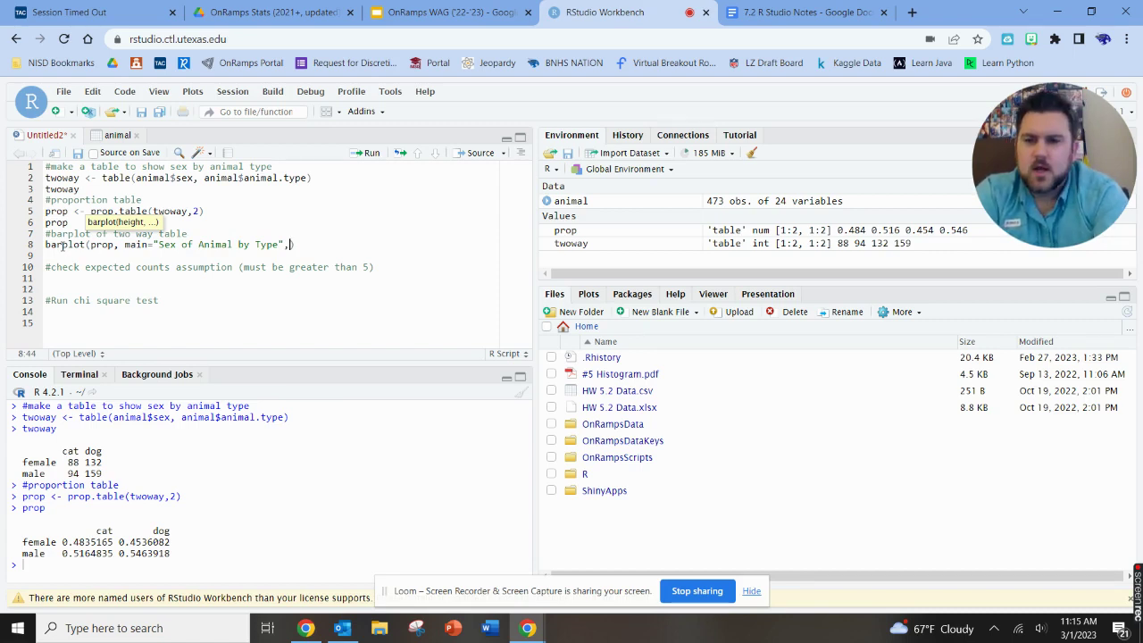
Add the barplot arguments xlab="Animal Type", ylab="Proportion" and legend=T
{"action": "type", "text": "xlab\""}
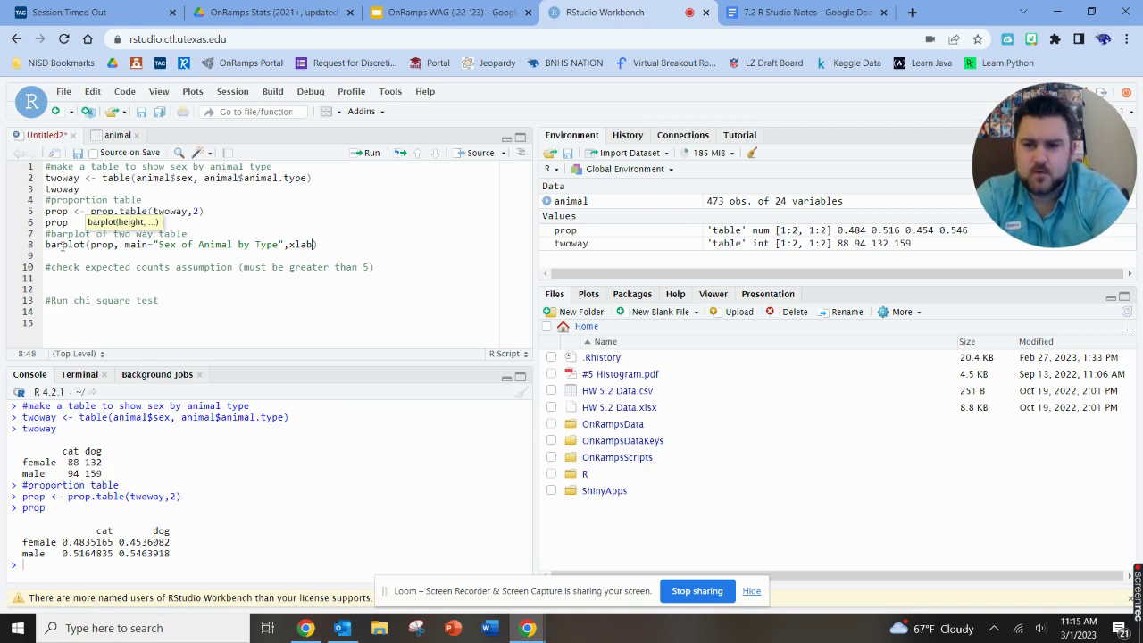
{"action": "type", "text": "Animal T"}
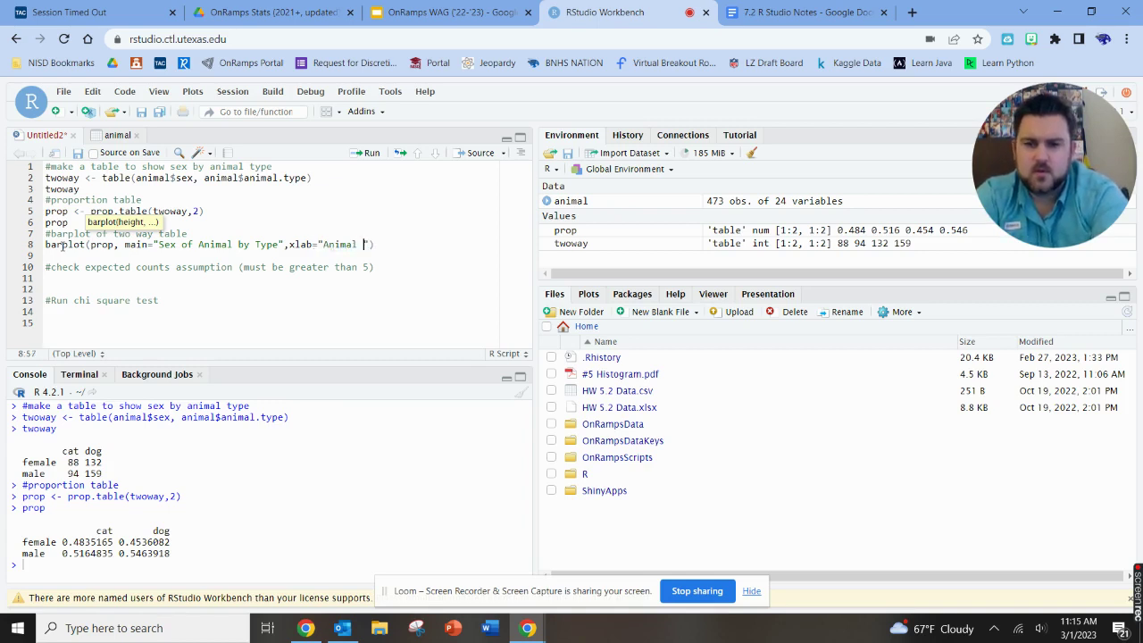
{"action": "type", "text": "ype\""}
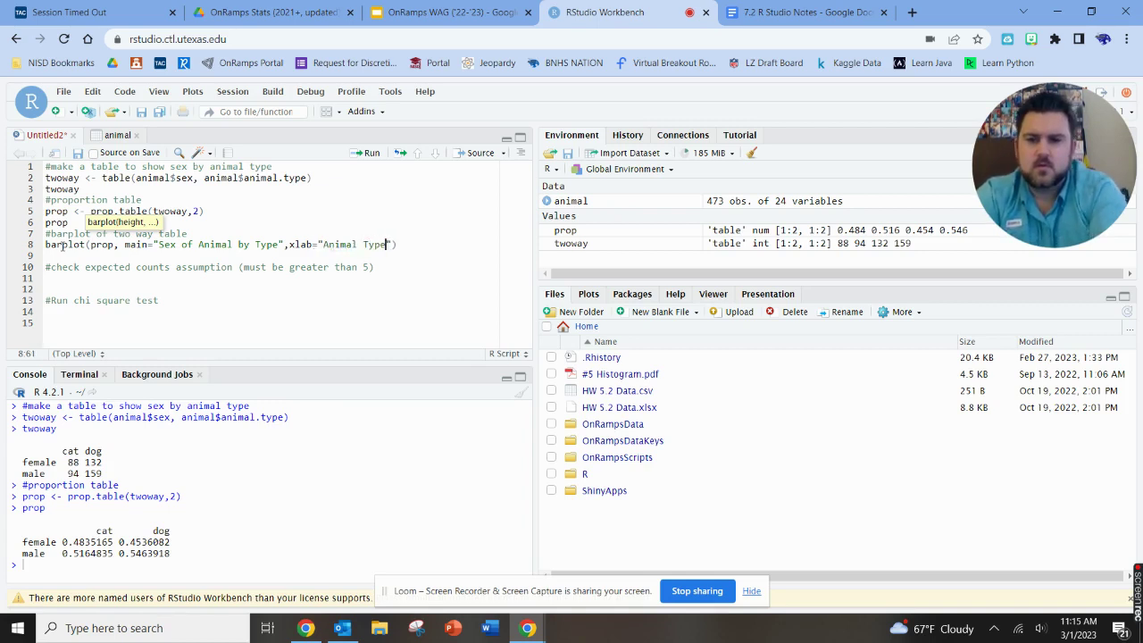
{"action": "type", "text": ","}
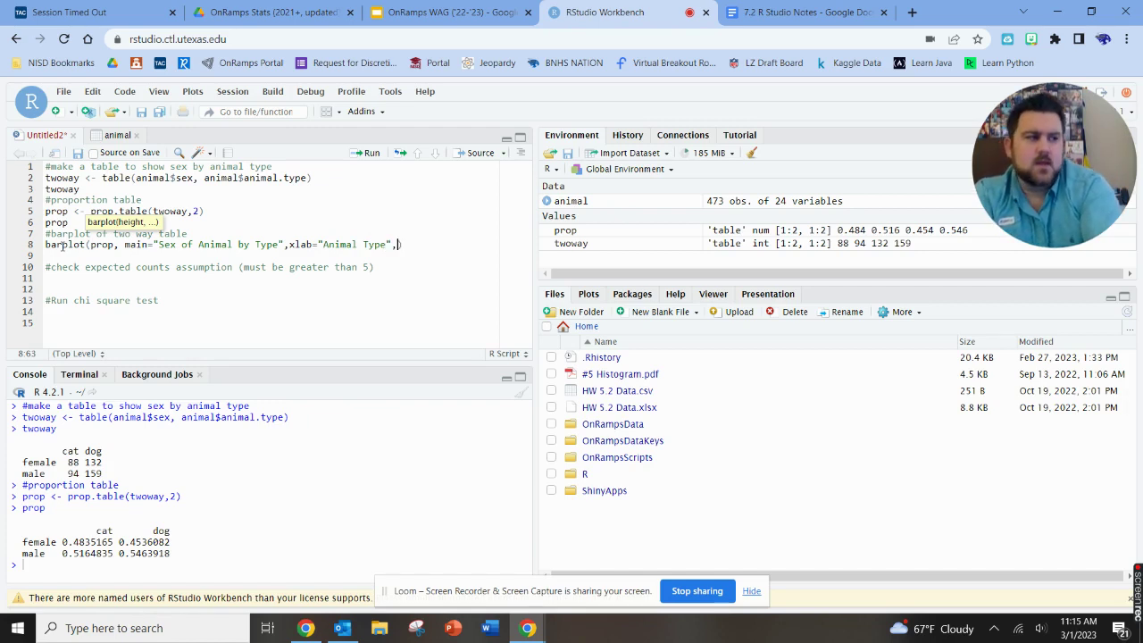
{"action": "type", "text": "ylab=\""}
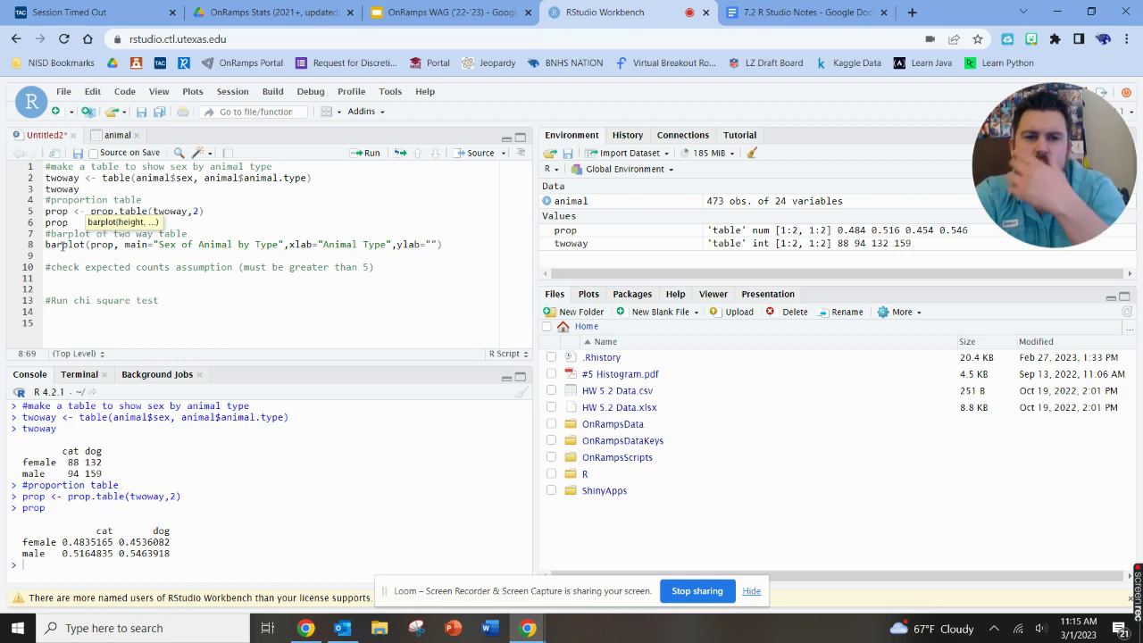
{"action": "type", "text": "Propor"}
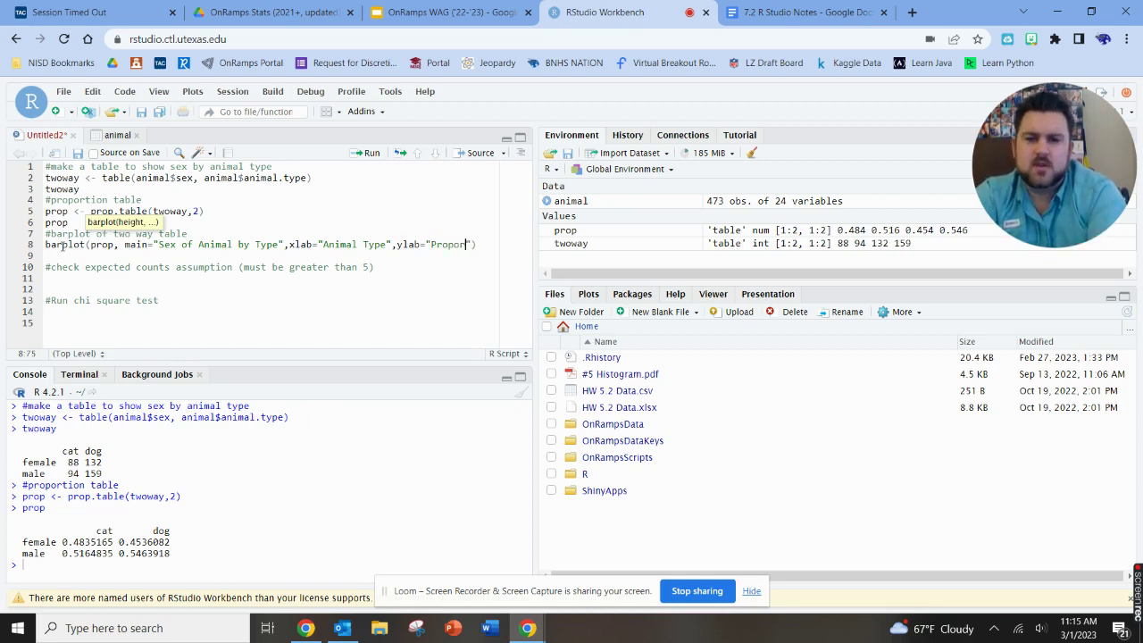
{"action": "type", "text": "tion"}
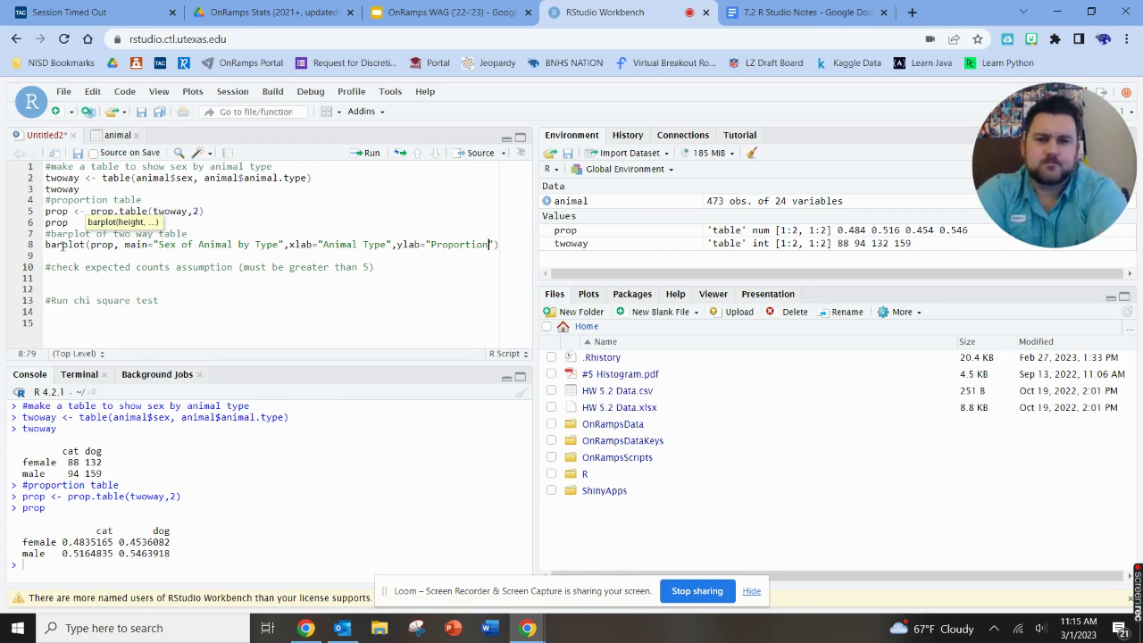
{"action": "type", "text": "\""}
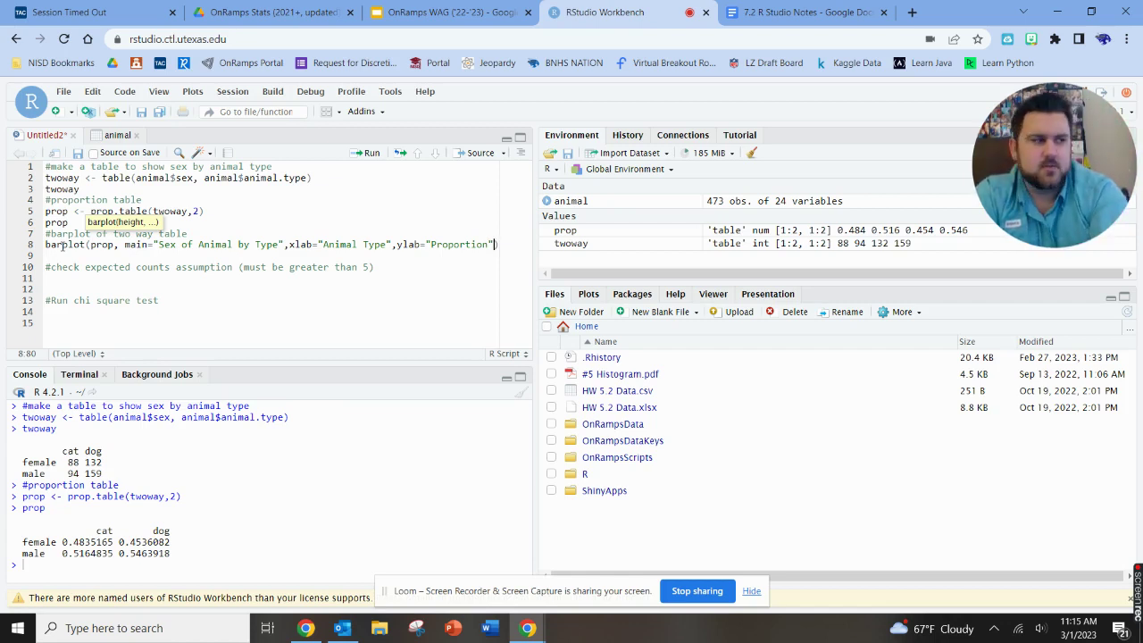
{"action": "type", "text": ","}
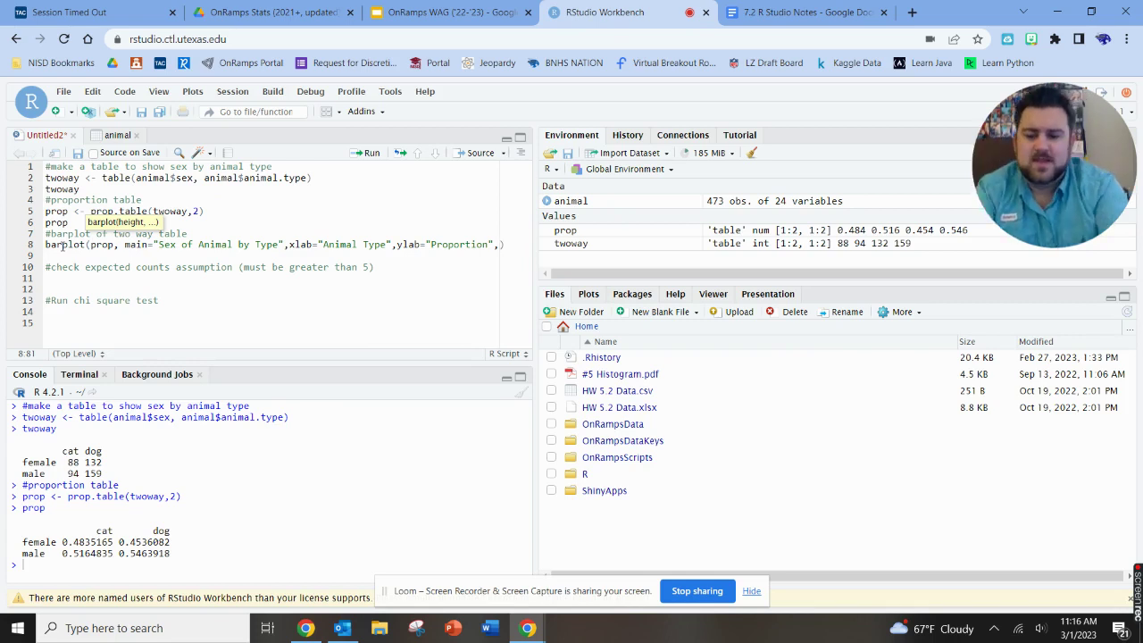
{"action": "type", "text": "legend=T"}
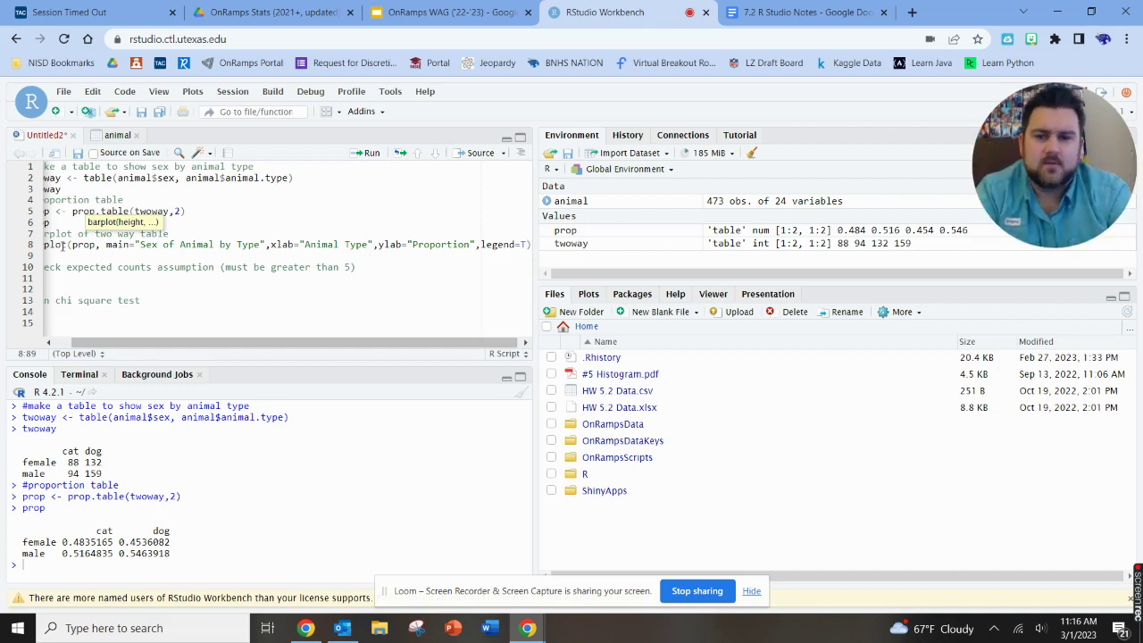
{"action": "type", "text": ","}
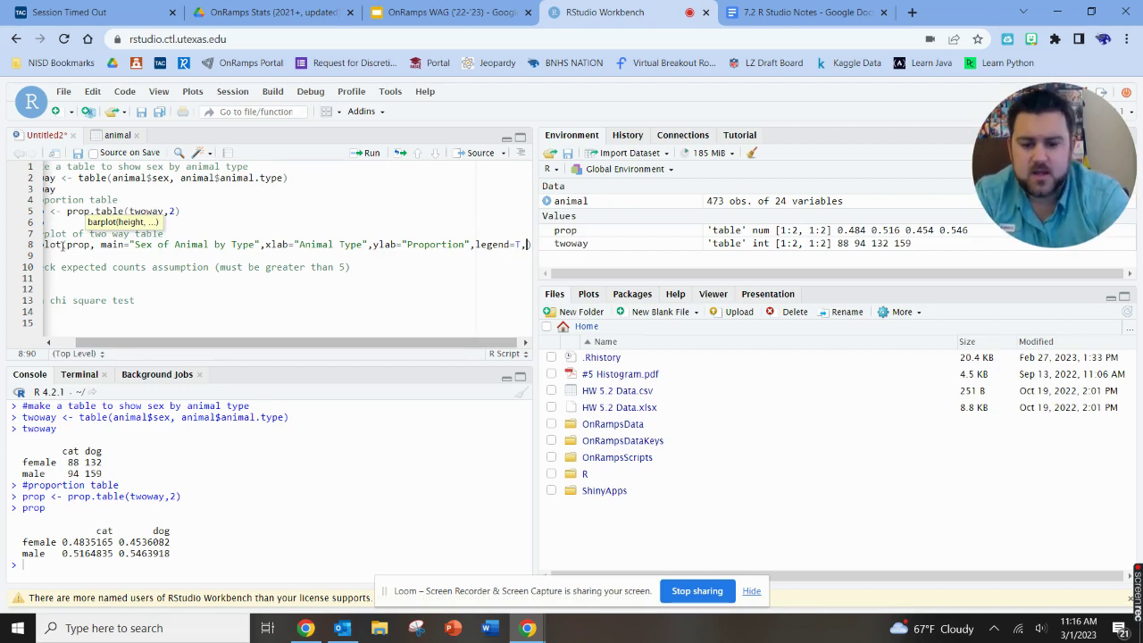
{"action": "type", "text": "xlim="}
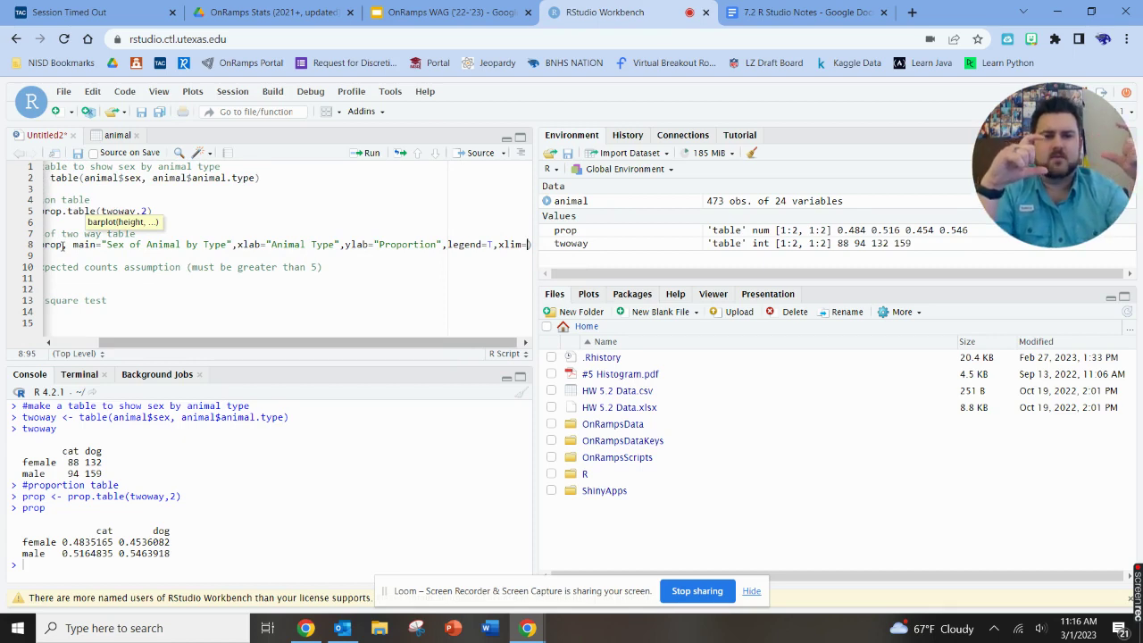
{"action": "key", "text": "BackSpace"}
{"action": "key", "text": "BackSpace"}
{"action": "key", "text": "BackSpace"}
{"action": "key", "text": "BackSpace"}
{"action": "key", "text": "BackSpace"}
{"action": "key", "text": "BackSpace"}
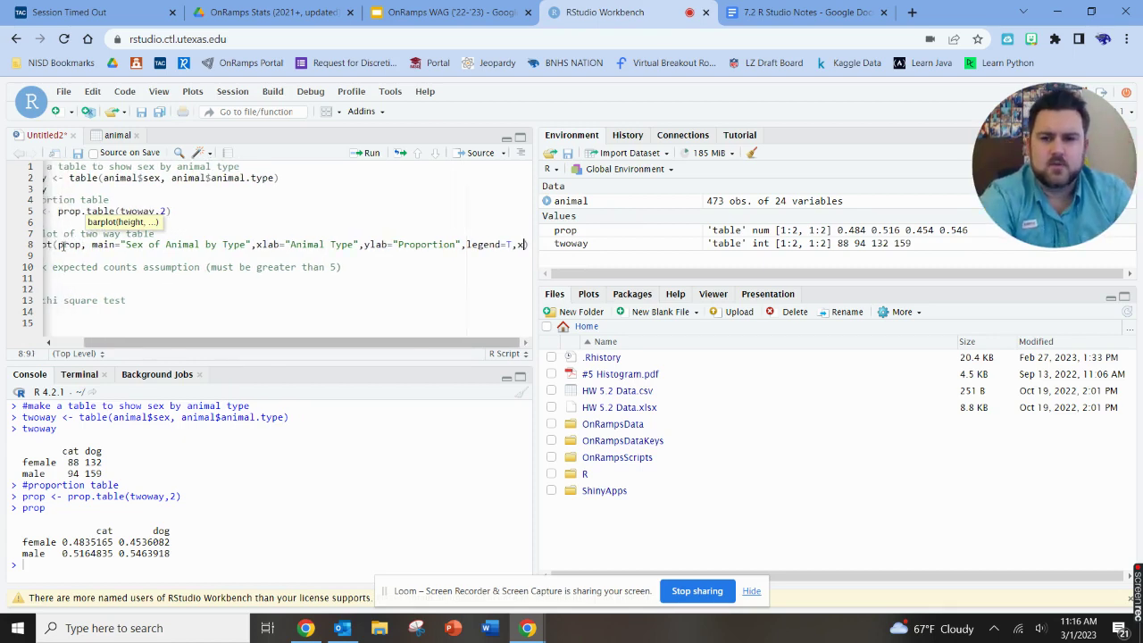
Run the barplot line and enlarge the Plots pane
{"action": "left_click", "coordinate": [368, 153]}
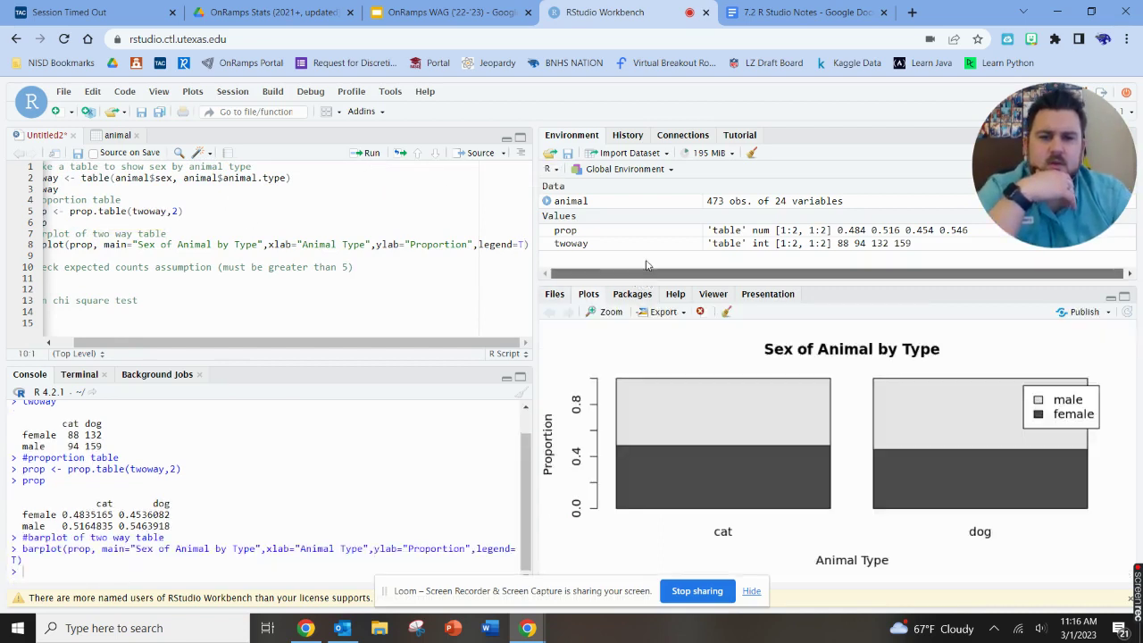
{"action": "left_click_drag", "start_coordinate": [647, 284], "coordinate": [642, 184]}
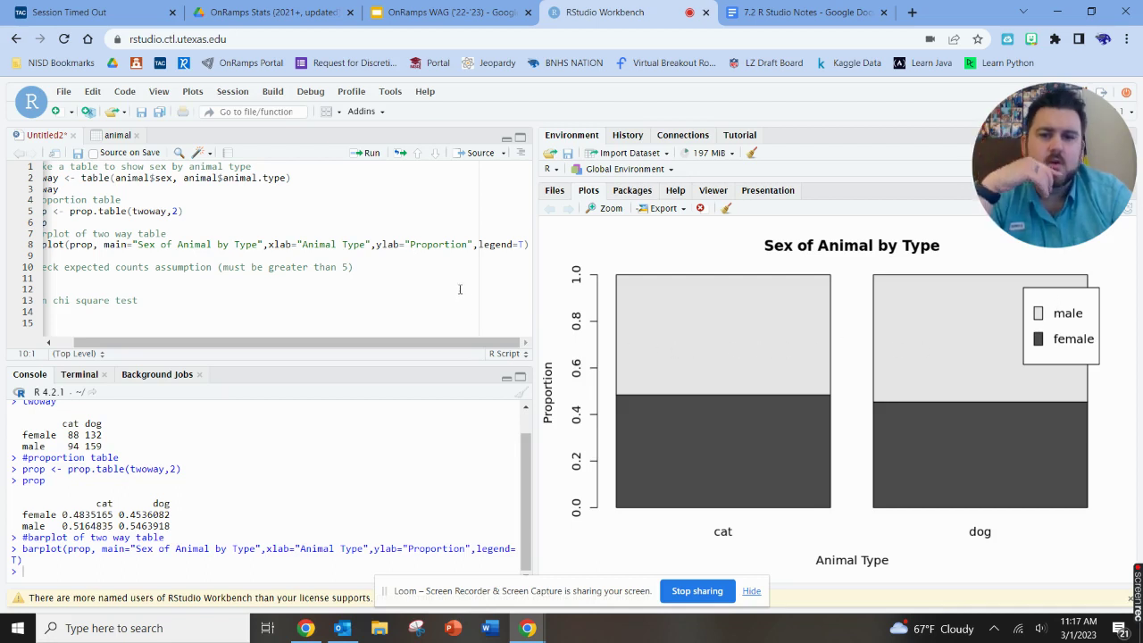
Add the x-axis limit argument xlim=c(0,4.5) to the barplot call and run the line
{"action": "left_click", "coordinate": [524, 244]}
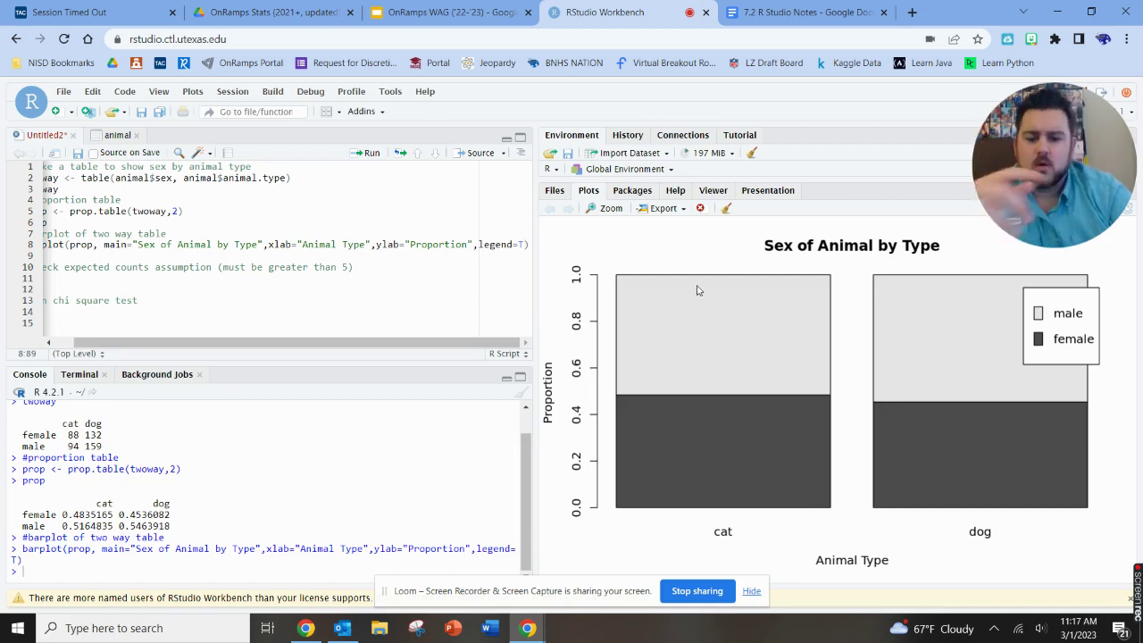
{"action": "type", "text": ","}
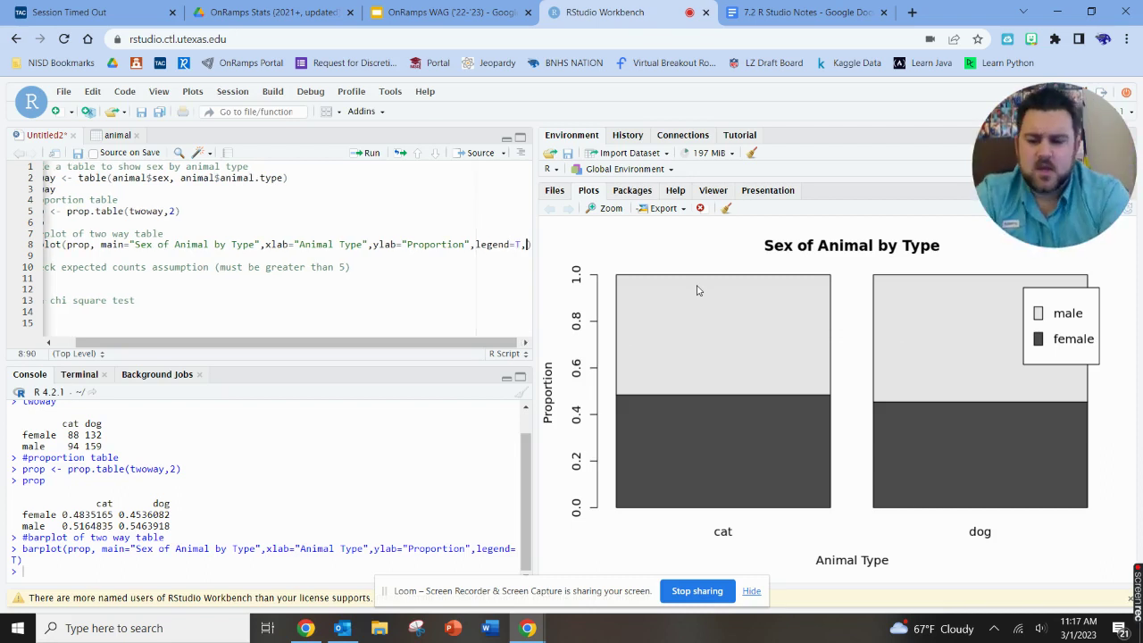
{"action": "type", "text": "xlim="}
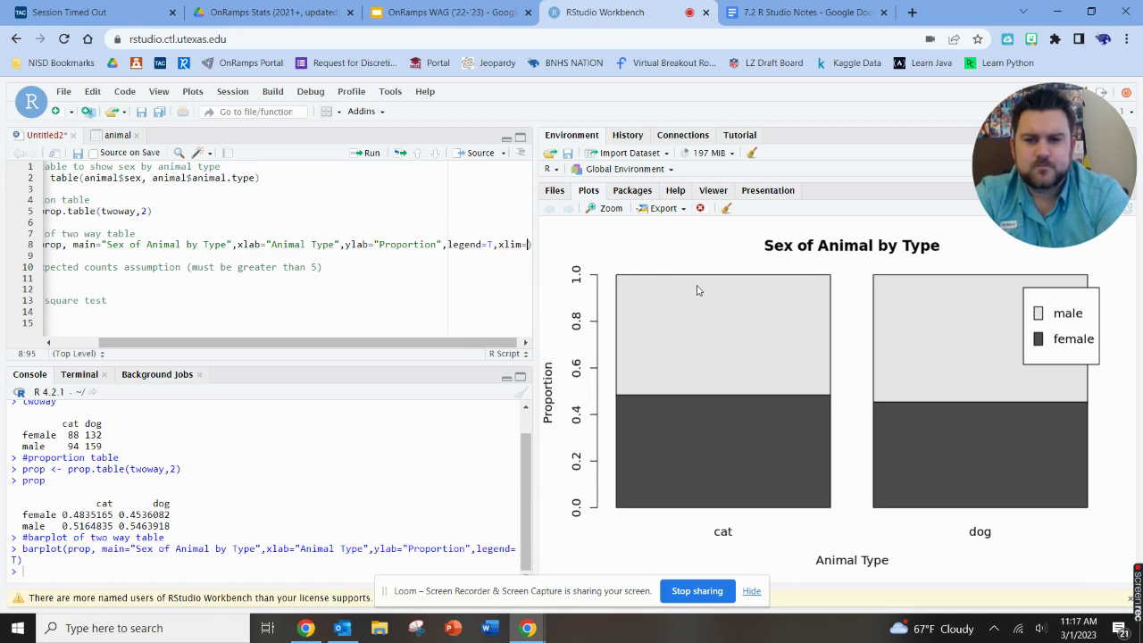
{"action": "type", "text": "c"}
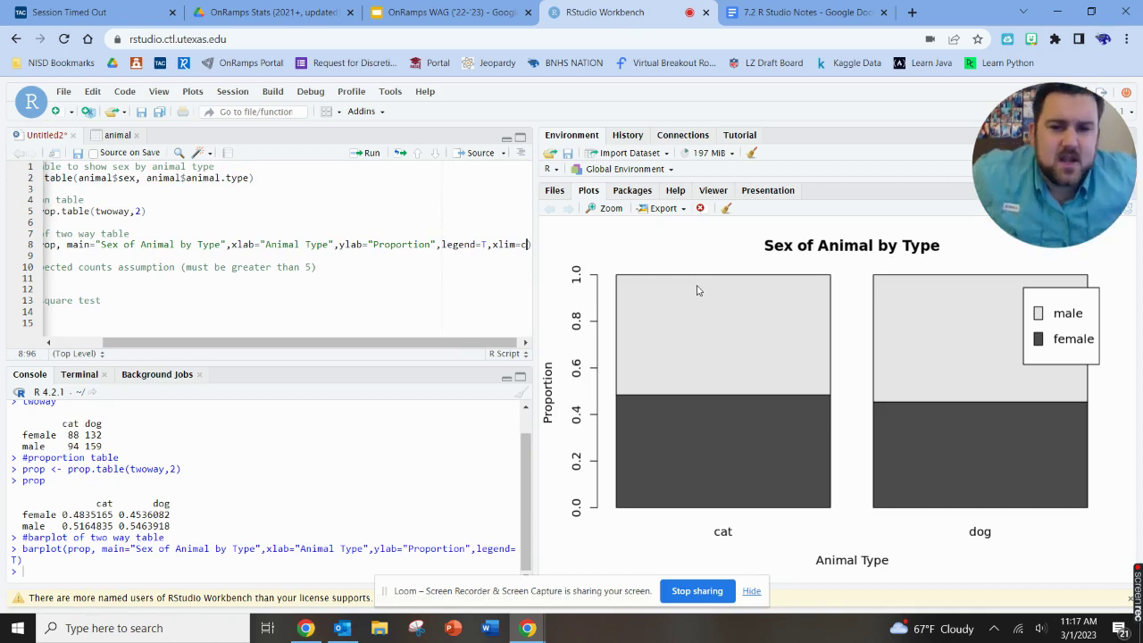
{"action": "key", "text": "BackSpace"}
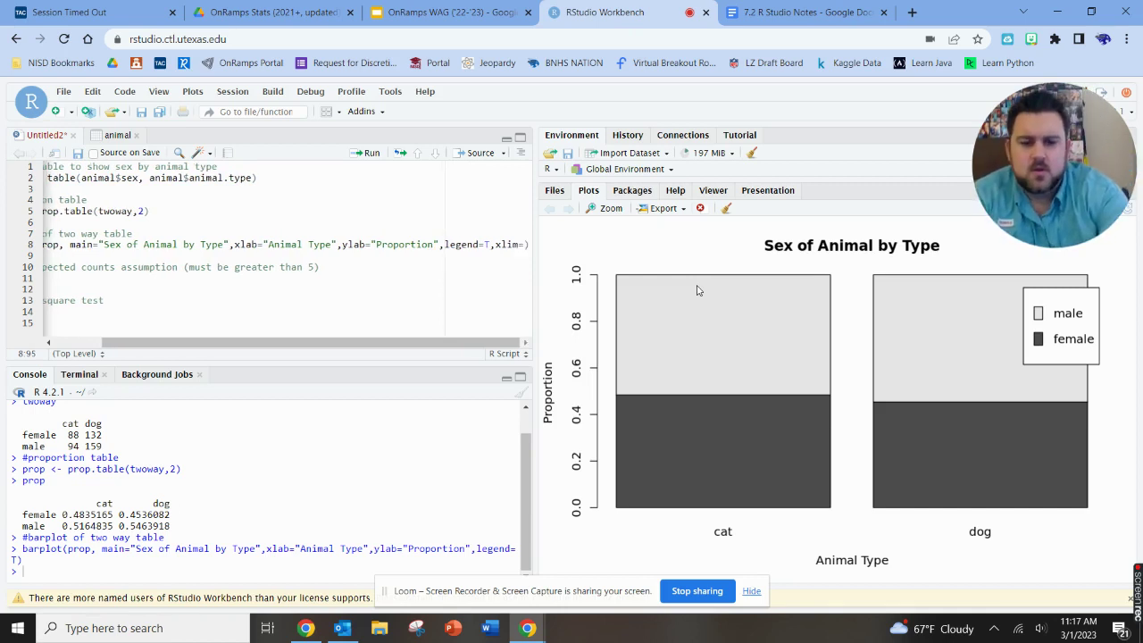
{"action": "key", "text": "Delete"}
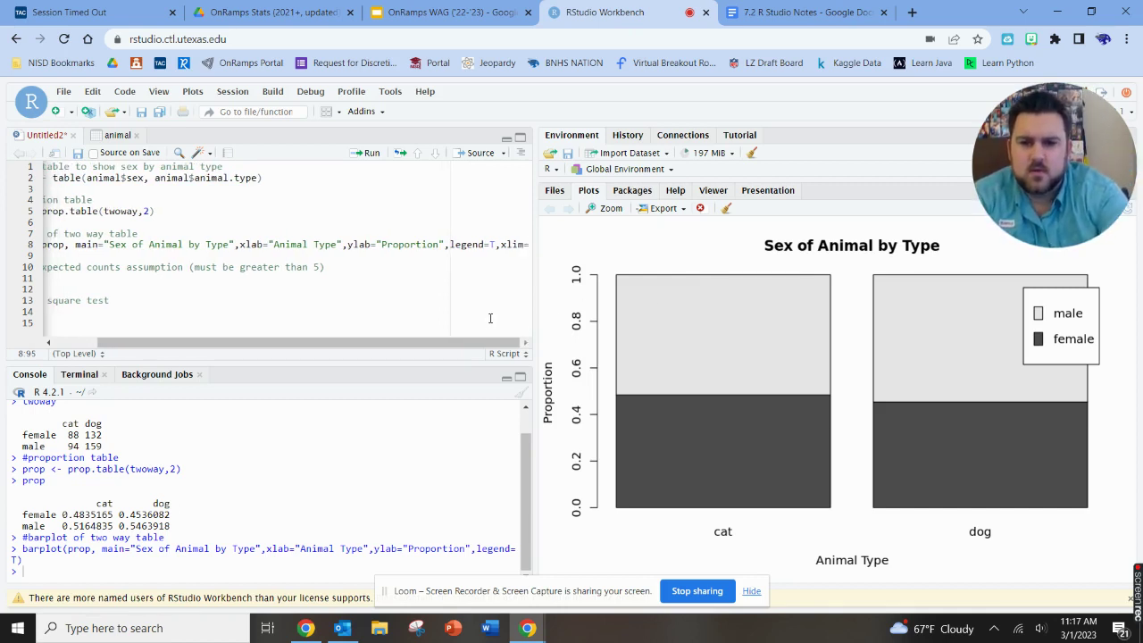
{"action": "type", "text": "("}
{"action": "key", "text": "BackSpace"}
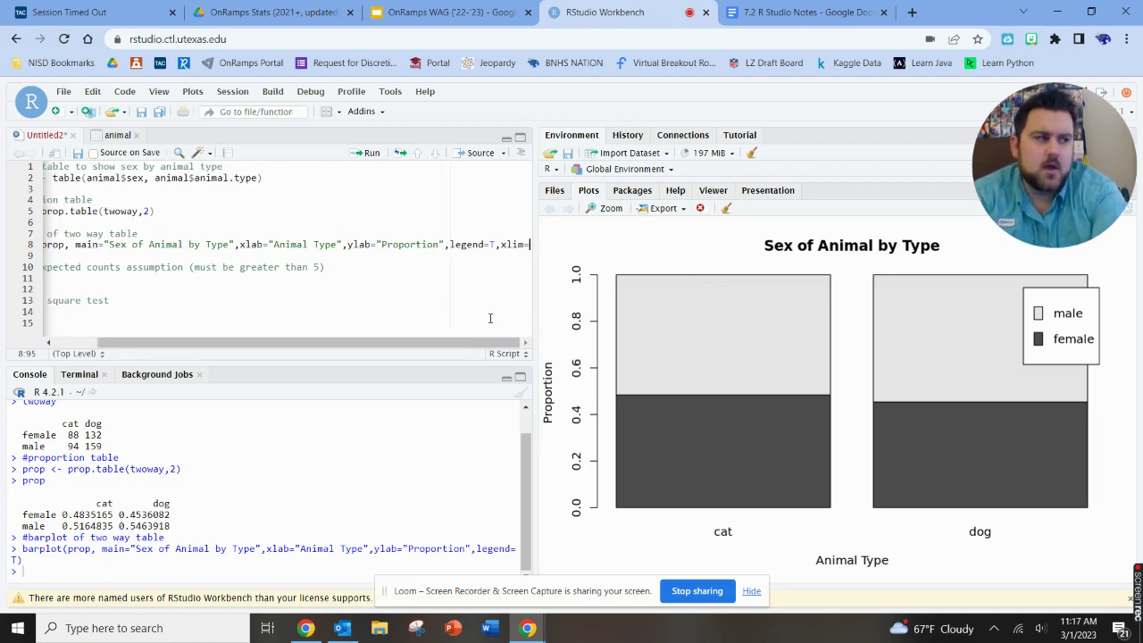
{"action": "type", "text": "c("}
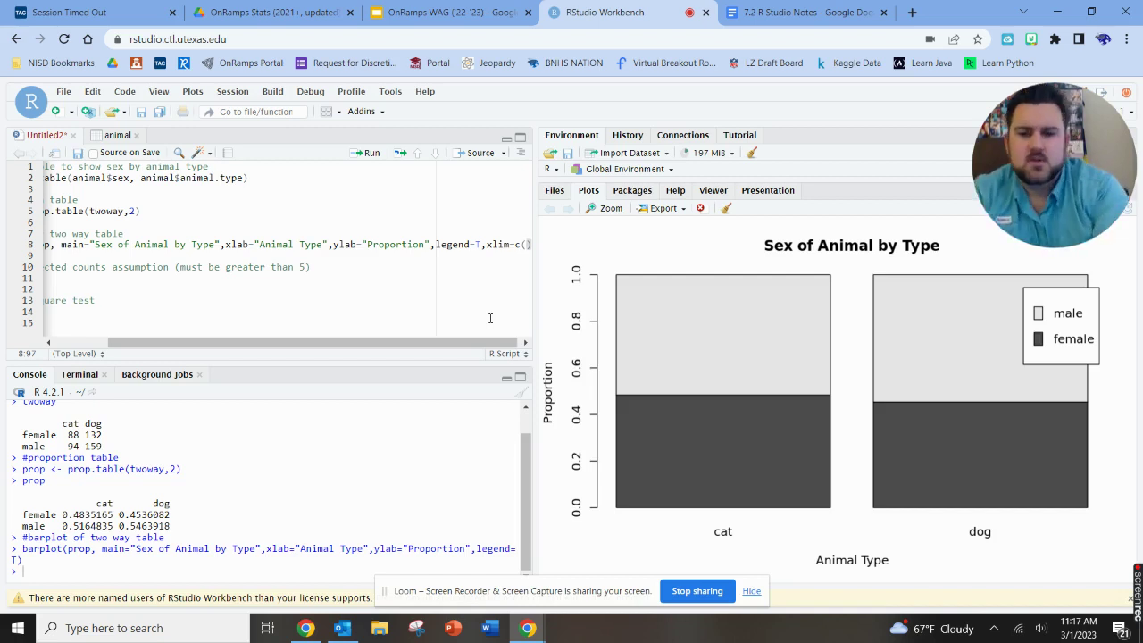
{"action": "type", "text": "0,"}
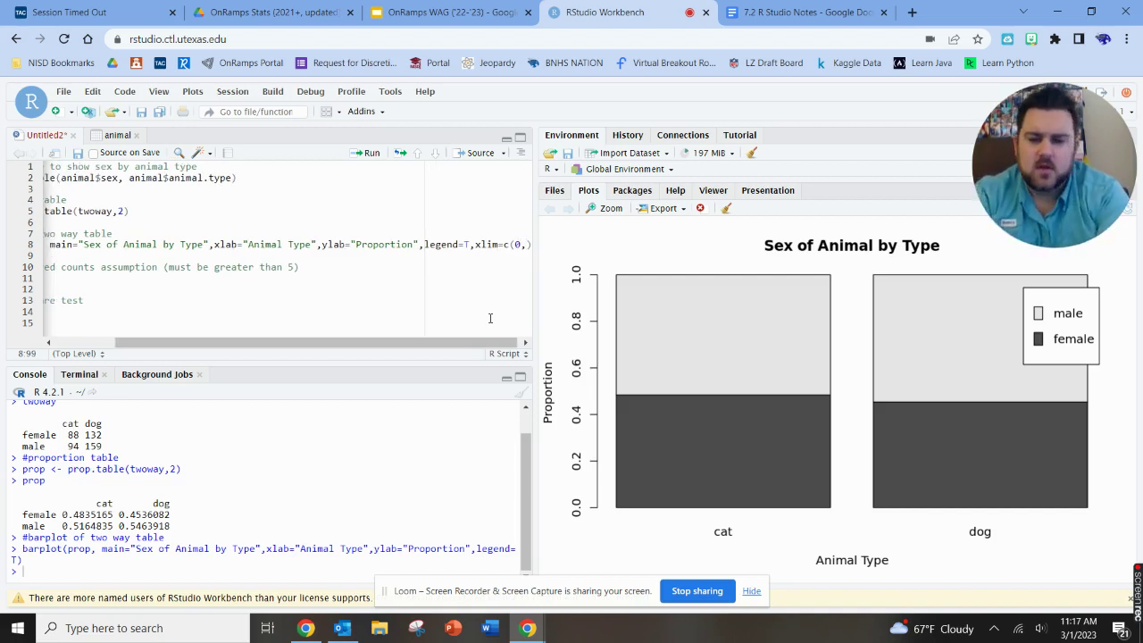
{"action": "type", "text": "4"}
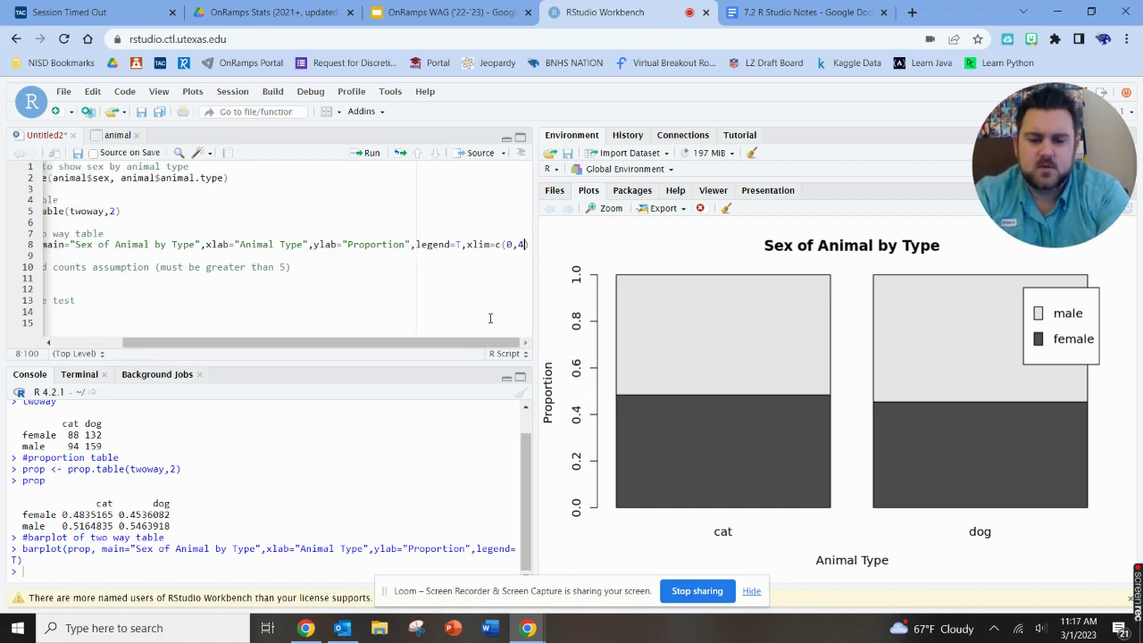
{"action": "type", "text": ".5"}
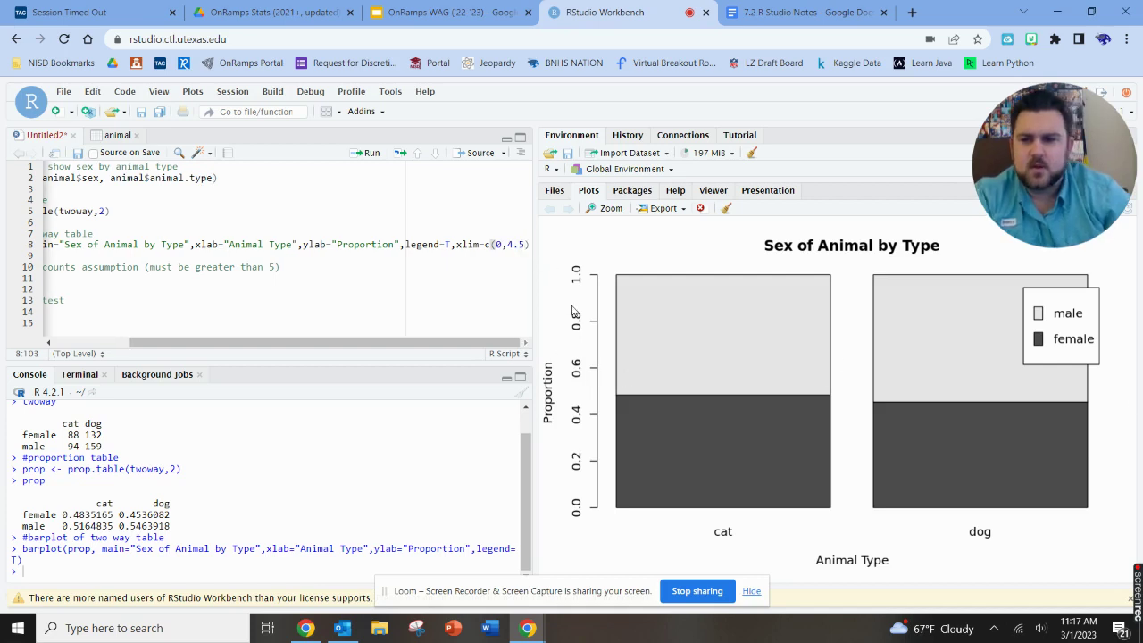
{"action": "type", "text": "))"}
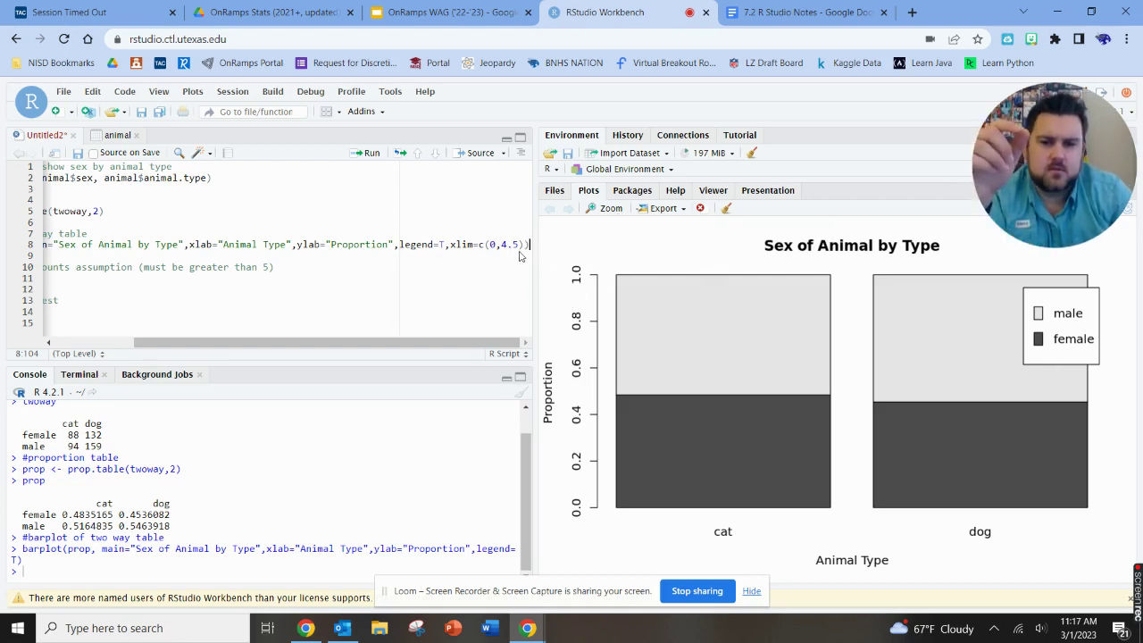
{"action": "left_click", "coordinate": [369, 153]}
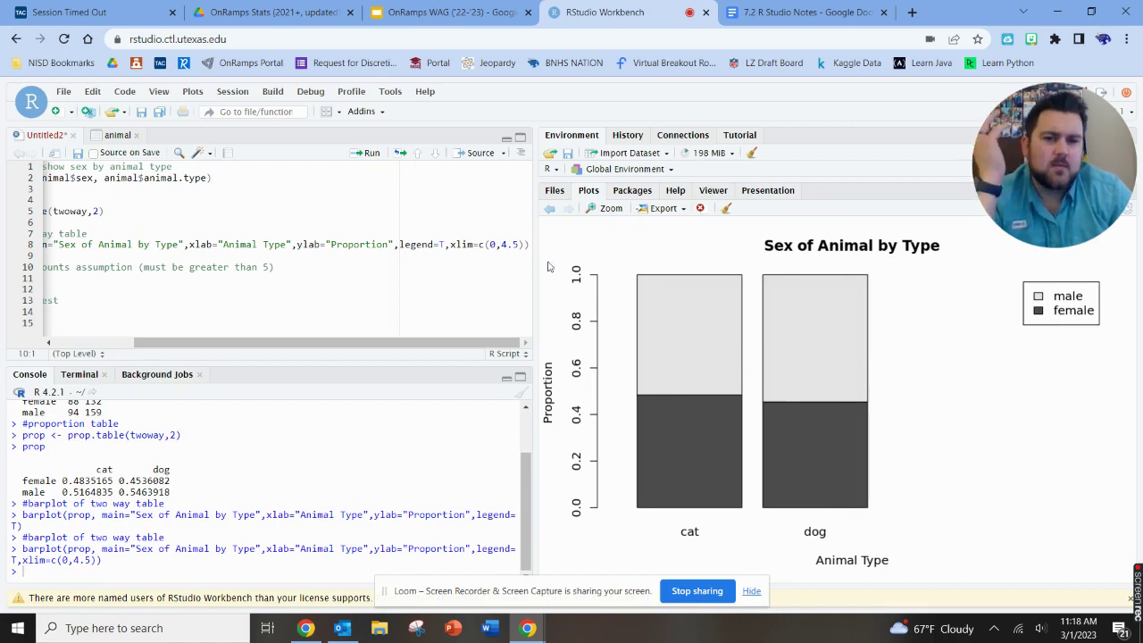
Set the upper xlim value of the barplot to 2 and rerun the line
{"action": "left_click_drag", "start_coordinate": [522, 246], "coordinate": [501, 248]}
{"action": "type", "text": "2"}
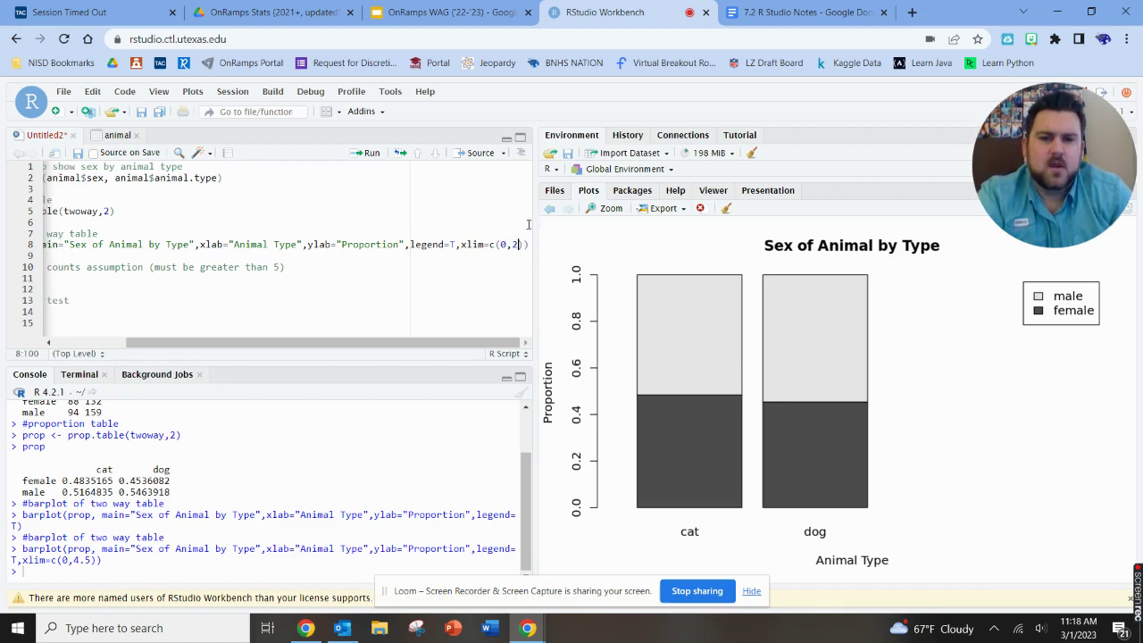
{"action": "left_click", "coordinate": [367, 154]}
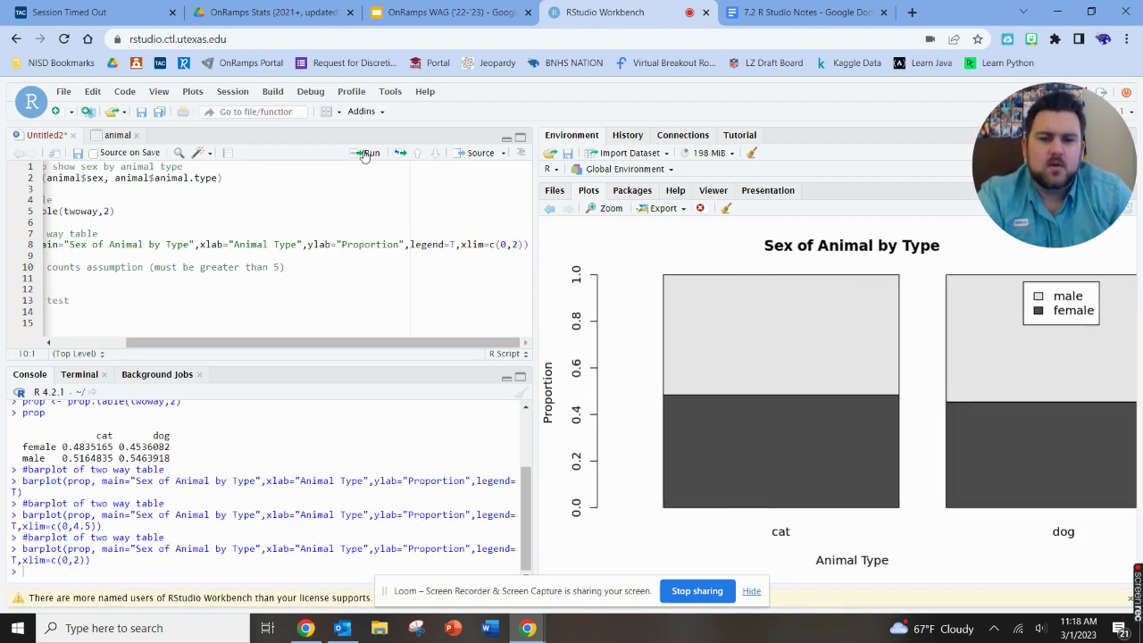
Set the upper xlim value of the barplot to 3 and rerun the line
{"action": "left_click", "coordinate": [520, 244]}
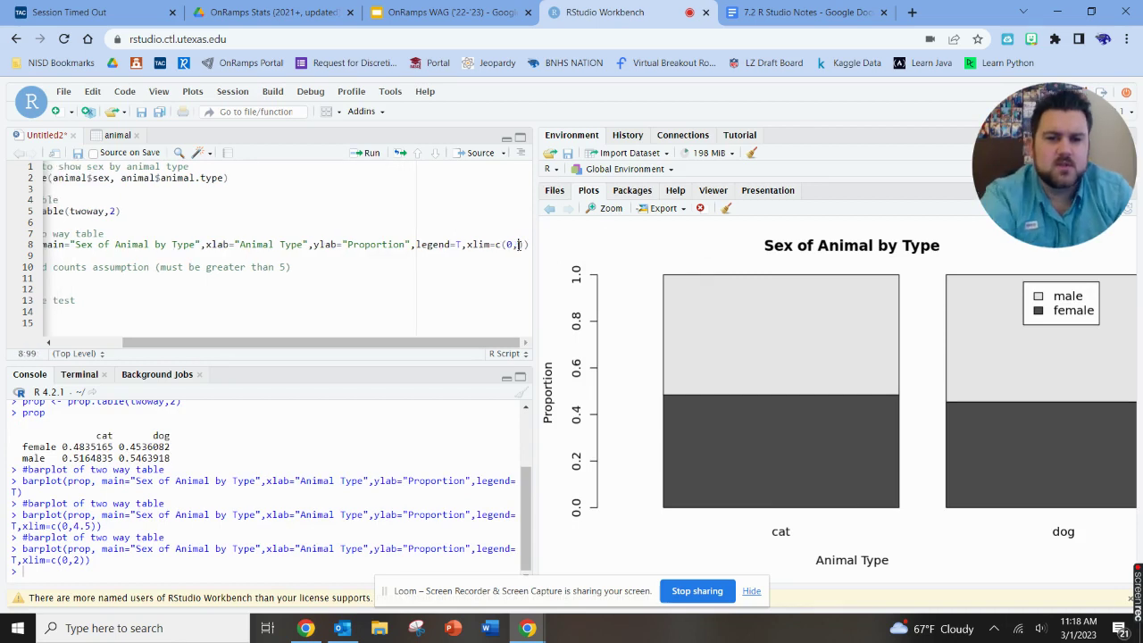
{"action": "key", "text": "BackSpace"}
{"action": "type", "text": "3"}
{"action": "left_click", "coordinate": [369, 156]}
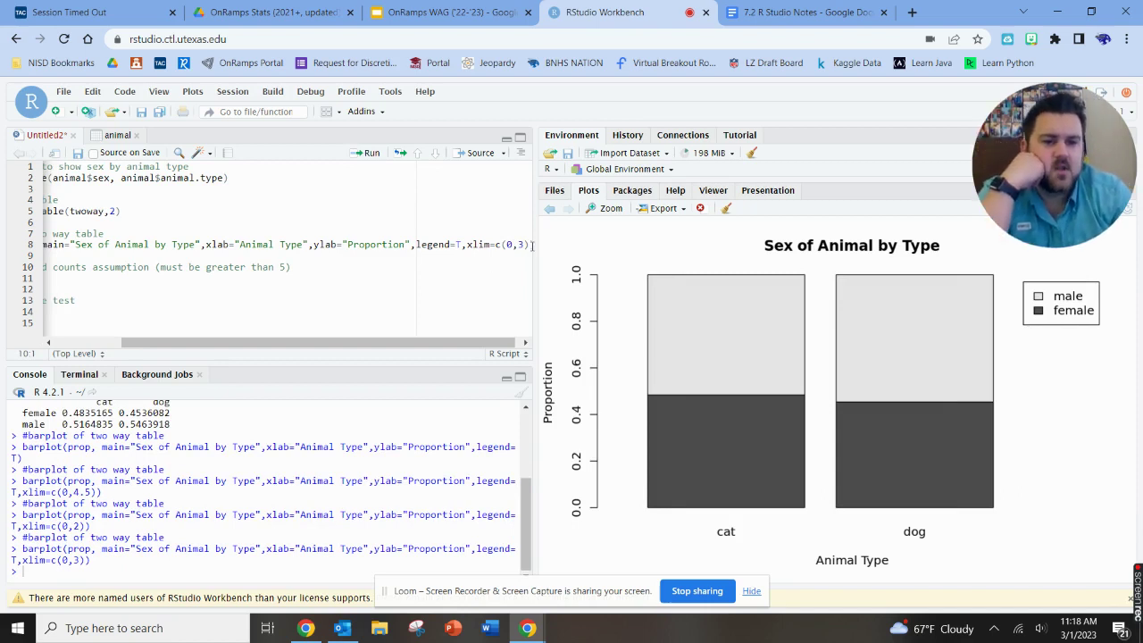
{"action": "double_click", "coordinate": [521, 245]}
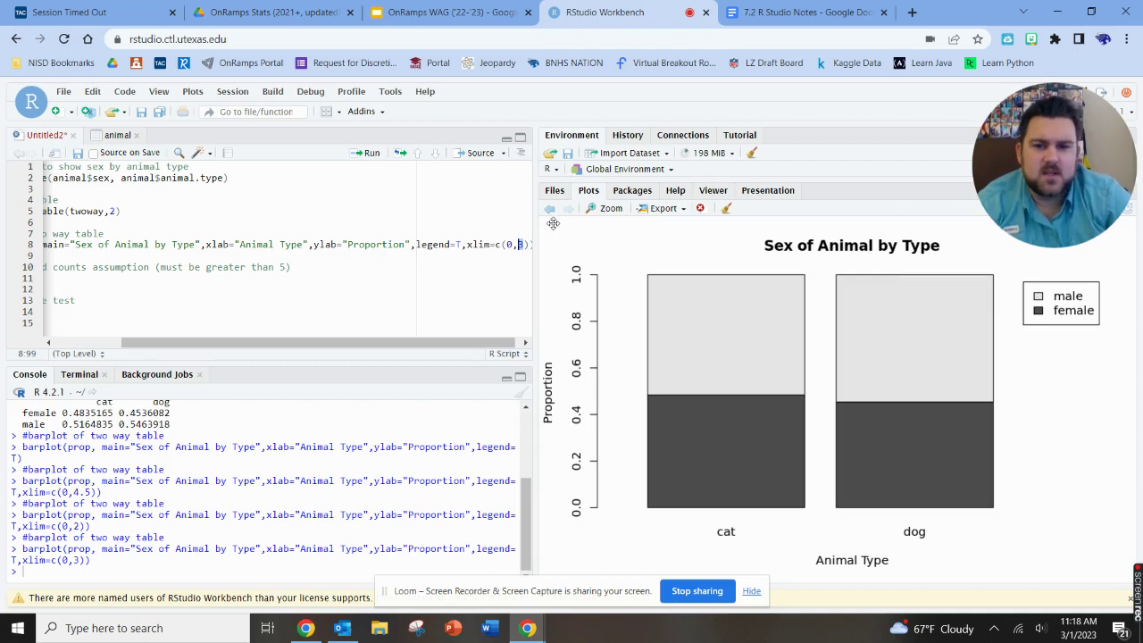
{"action": "left_click", "coordinate": [522, 244]}
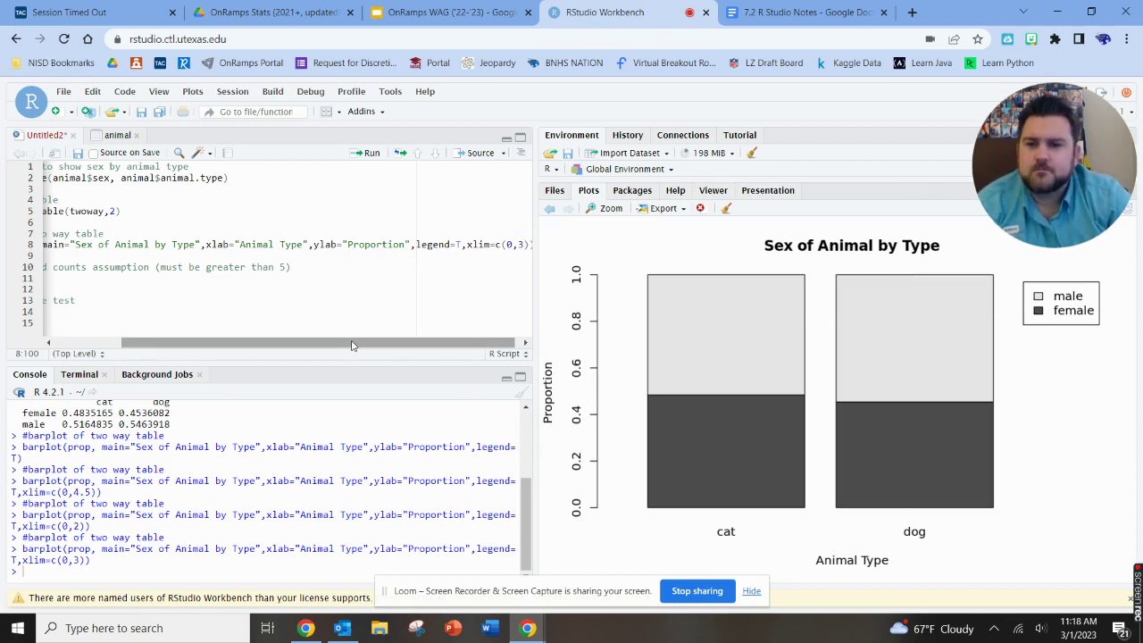
{"action": "left_click_drag", "start_coordinate": [351, 346], "coordinate": [283, 346]}
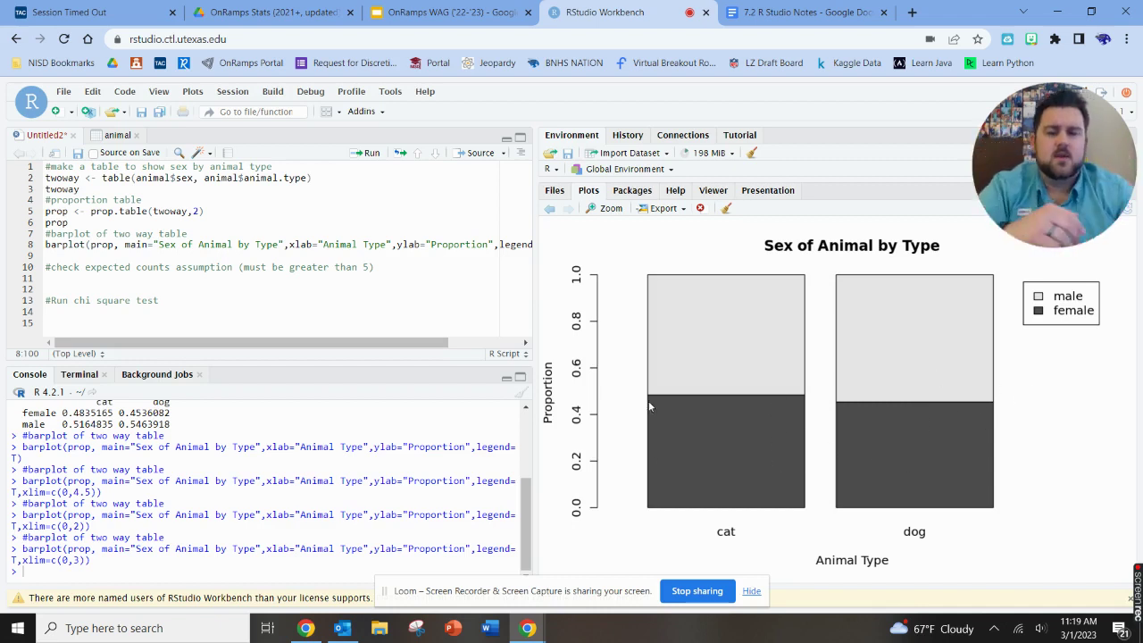
Enter chisq.test(twoway) on the line below the expected counts comment
{"action": "left_click", "coordinate": [158, 286]}
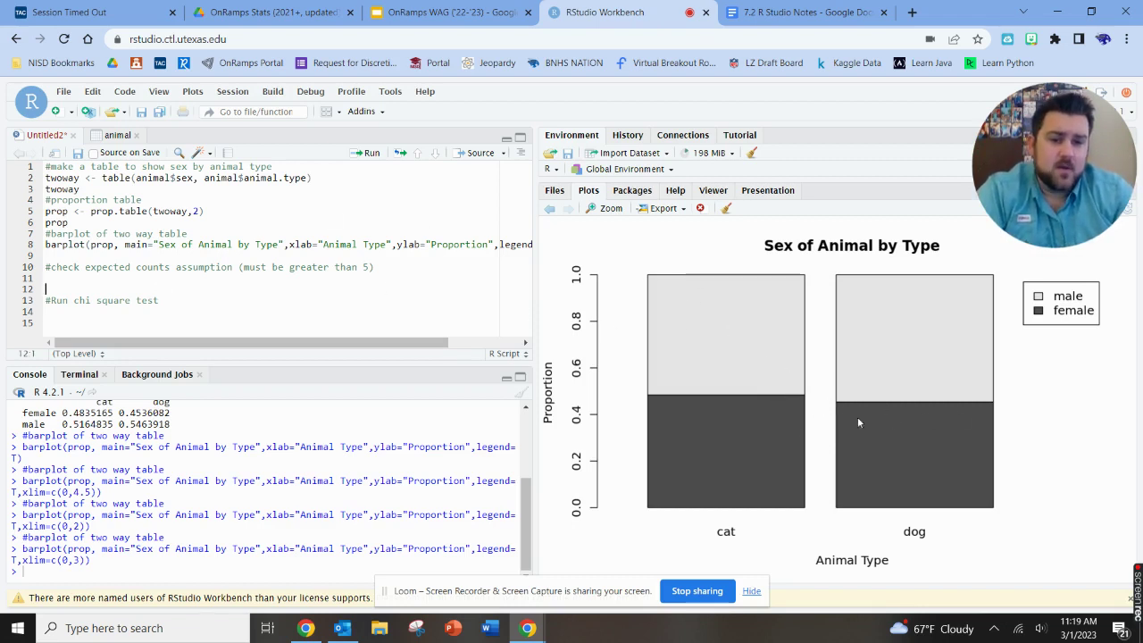
{"action": "left_click", "coordinate": [57, 277]}
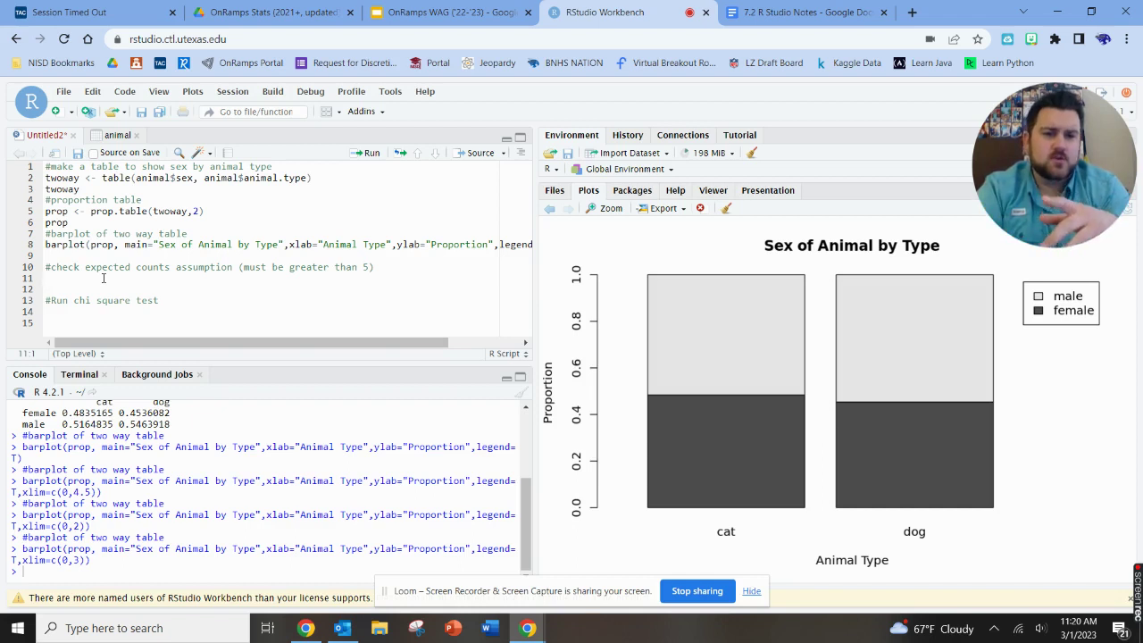
{"action": "type", "text": "chisq"}
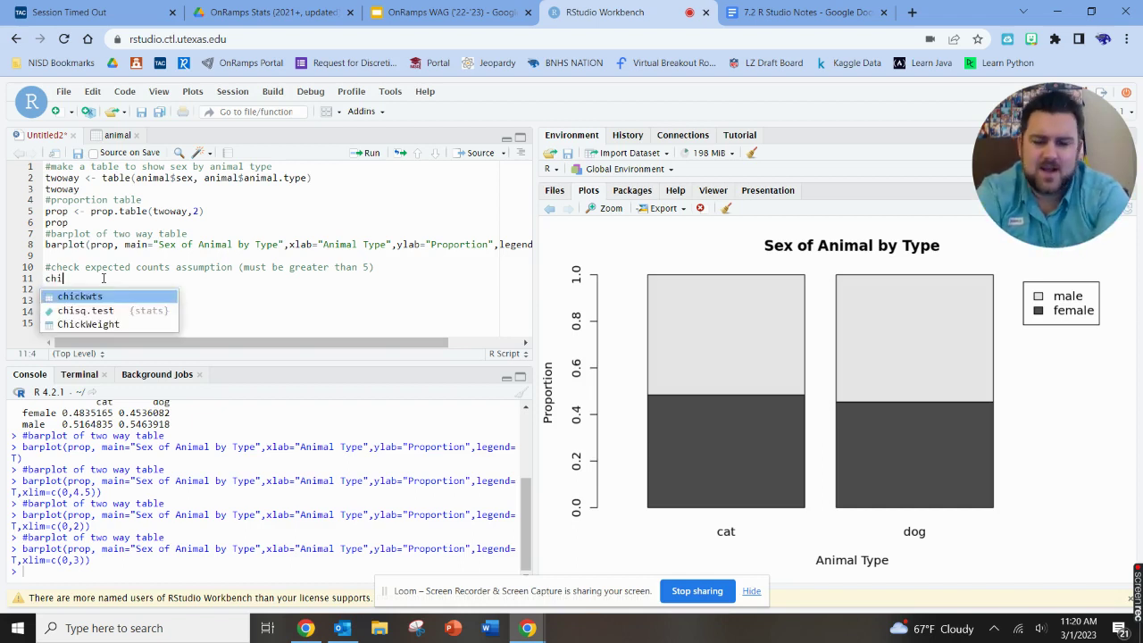
{"action": "type", "text": "test"}
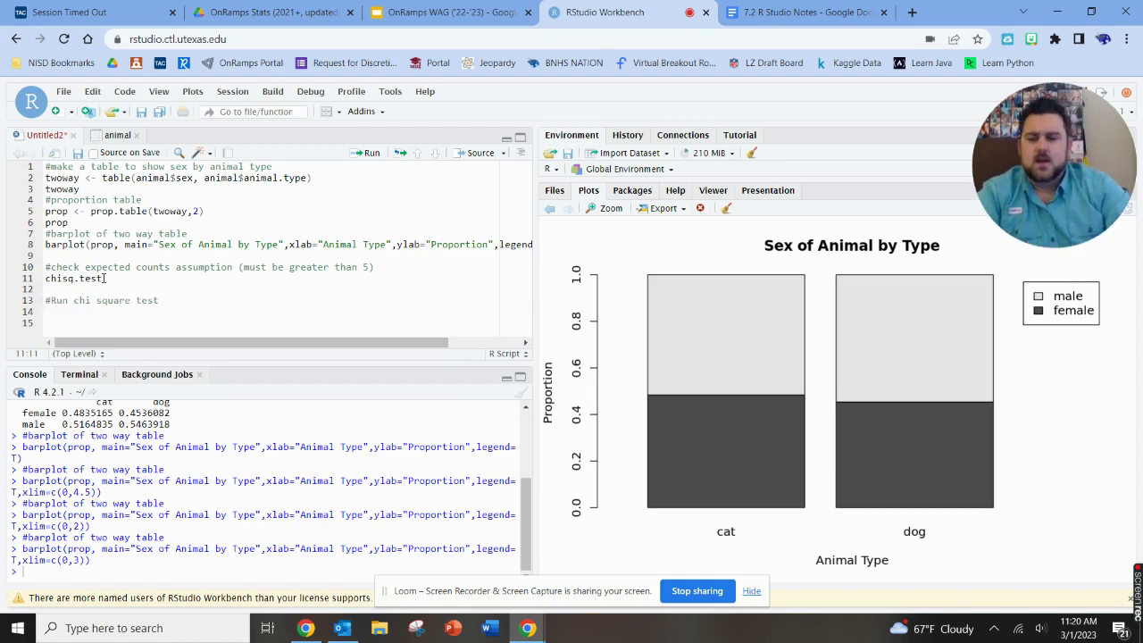
{"action": "type", "text": "(t"}
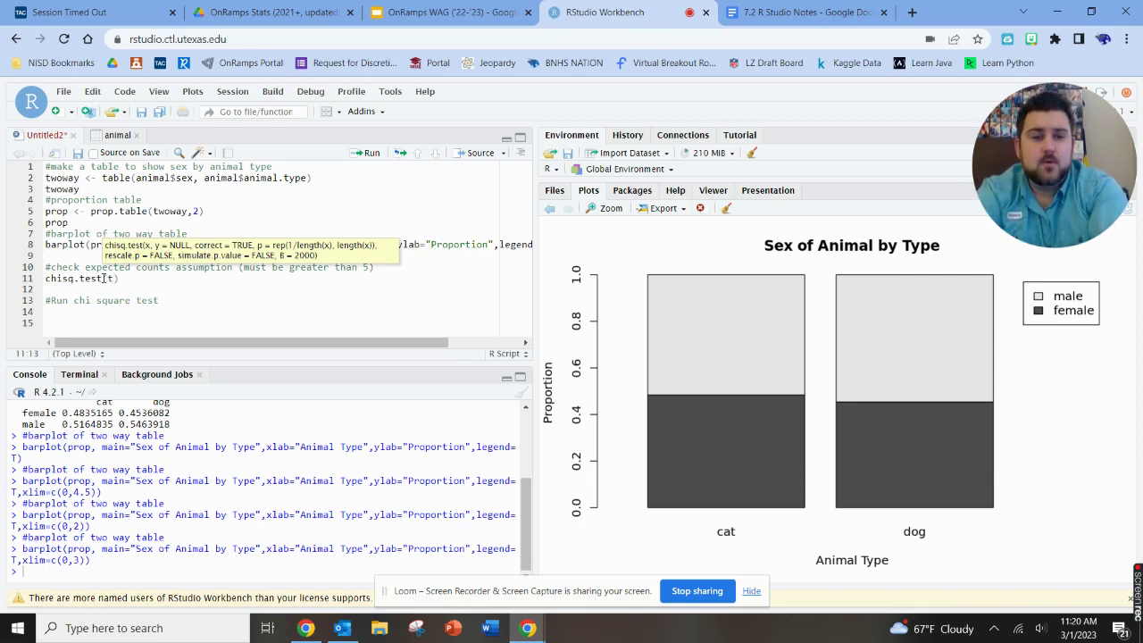
{"action": "type", "text": "woway"}
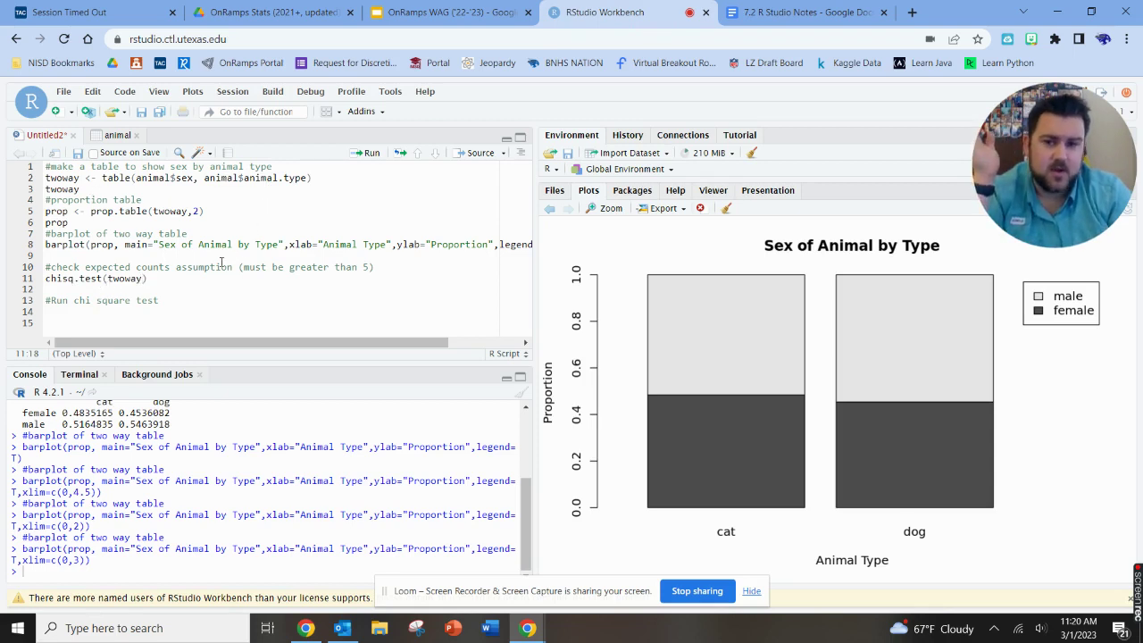
Append $expected to the chisq.test(twoway) call, run it, and compare the expected counts with the observed two-way table
{"action": "left_click", "coordinate": [187, 283]}
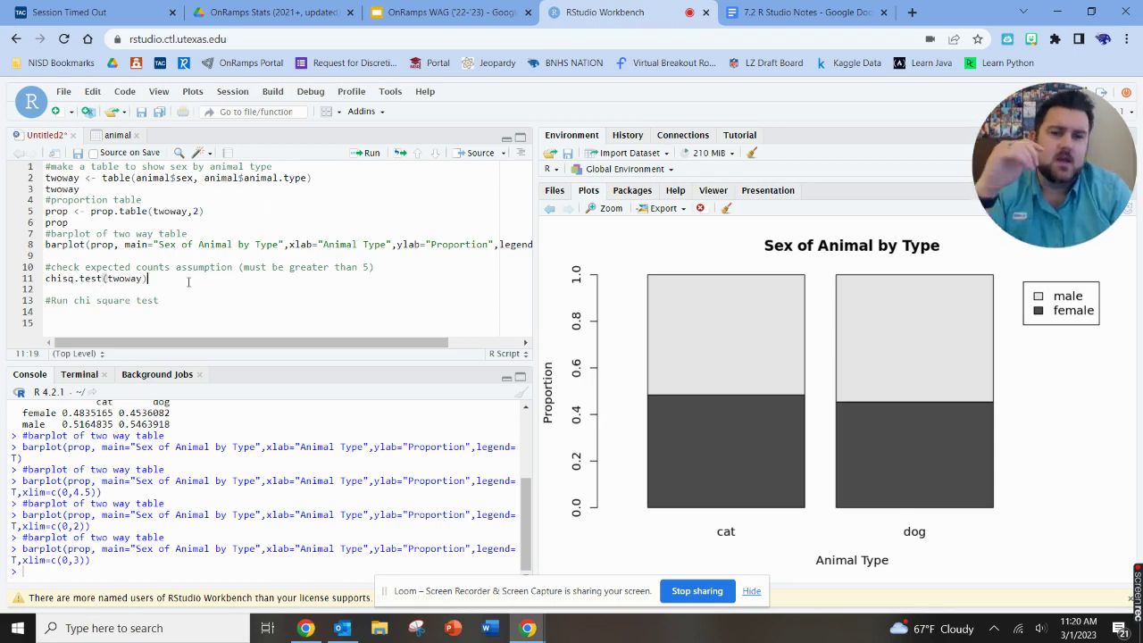
{"action": "type", "text": "$"}
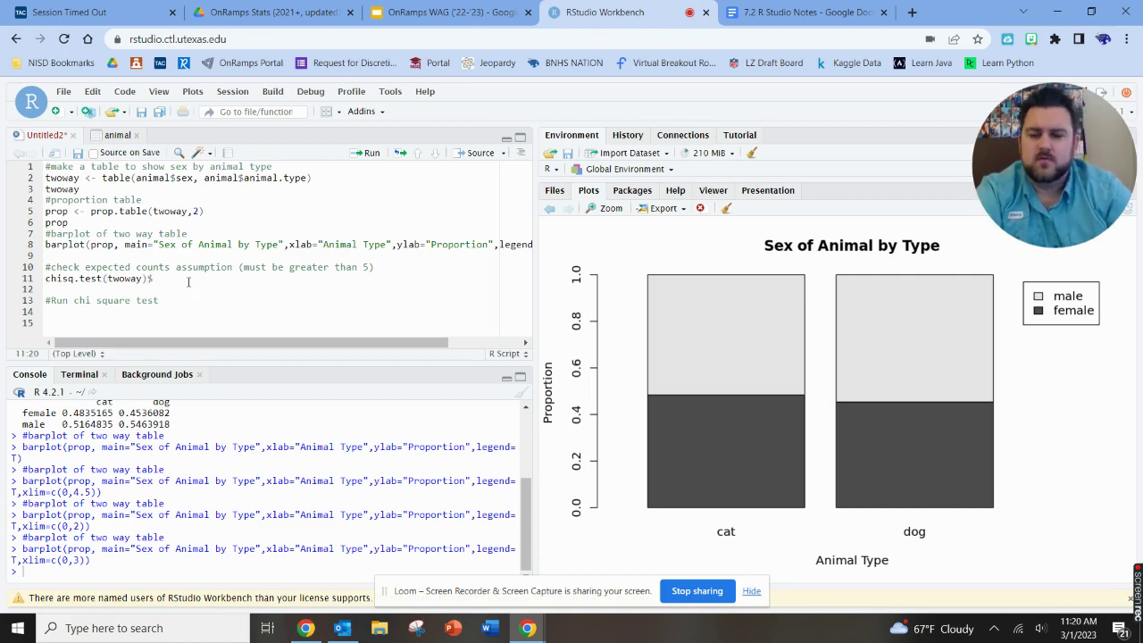
{"action": "type", "text": "expected"}
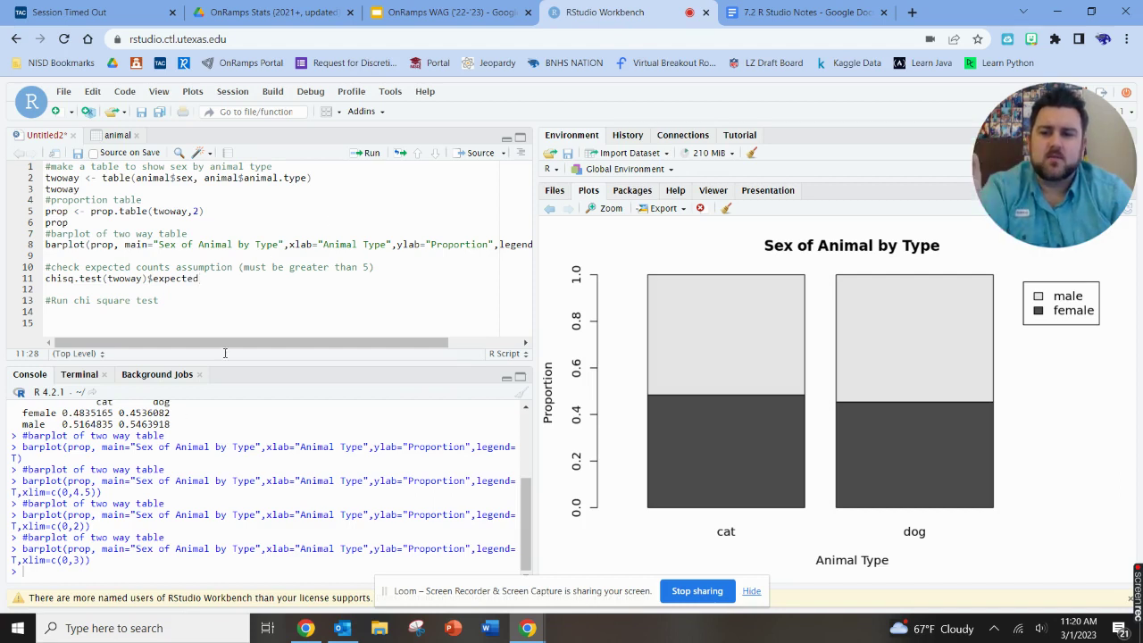
{"action": "key", "text": "ctrl+Return"}
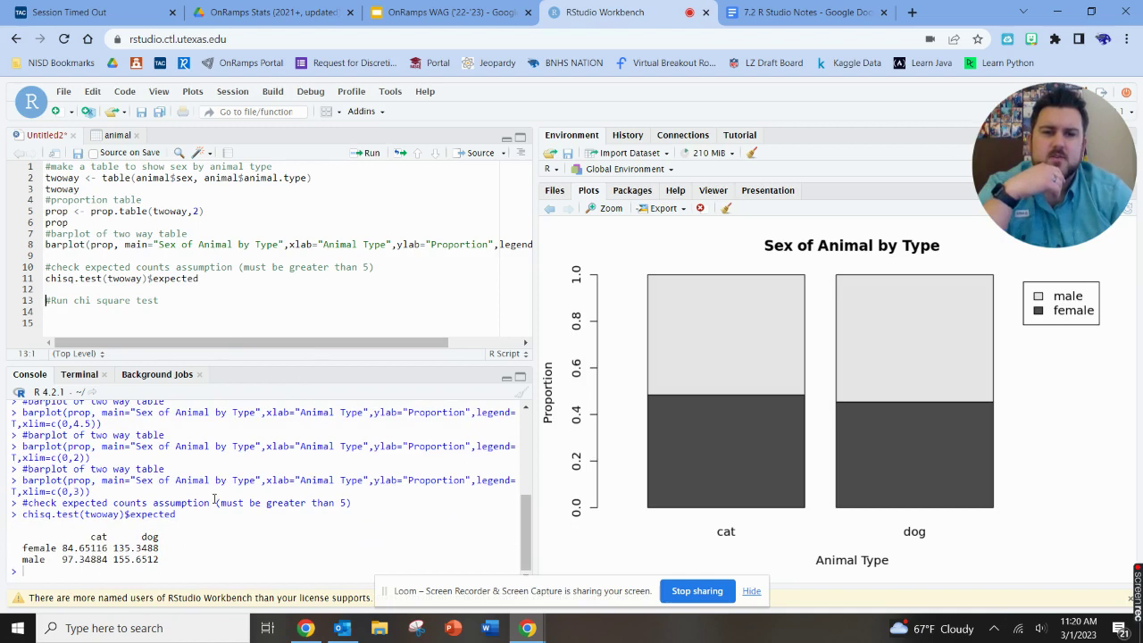
{"action": "scroll", "coordinate": [214, 498], "scroll_direction": "up", "scroll_amount": 10}
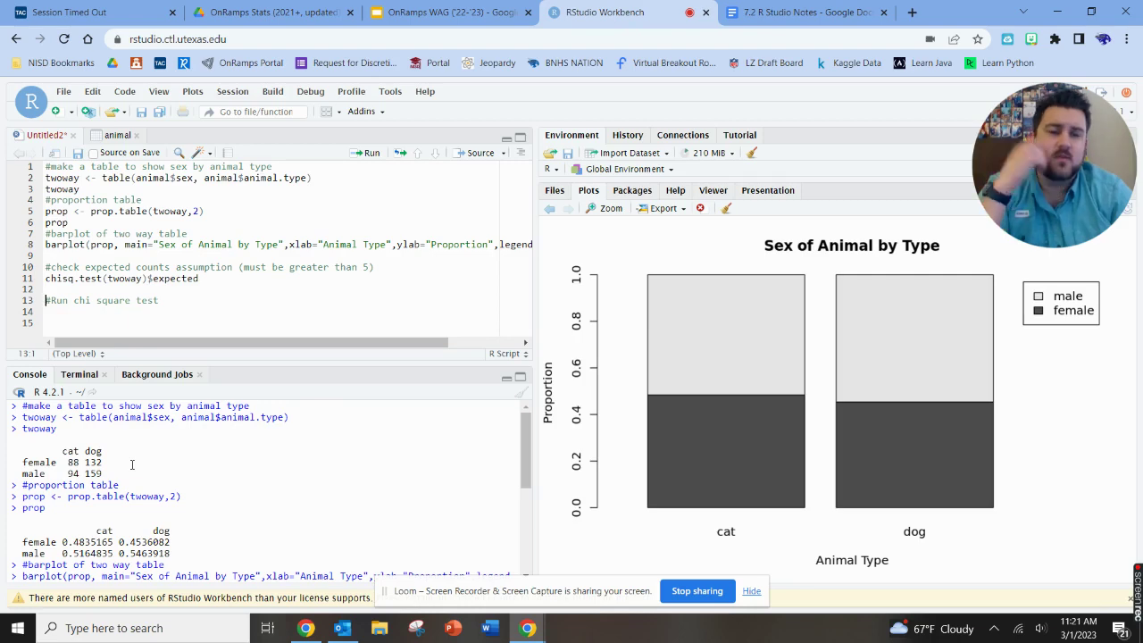
{"action": "scroll", "coordinate": [131, 464], "scroll_direction": "down", "scroll_amount": 10}
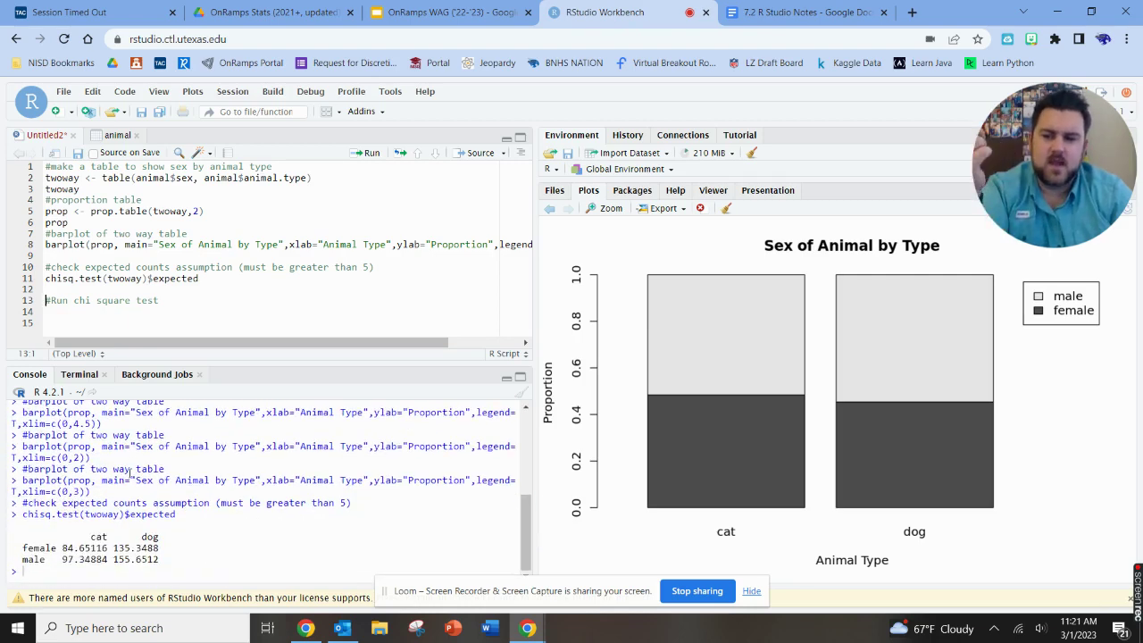
{"action": "scroll", "coordinate": [104, 548], "scroll_direction": "up", "scroll_amount": 10}
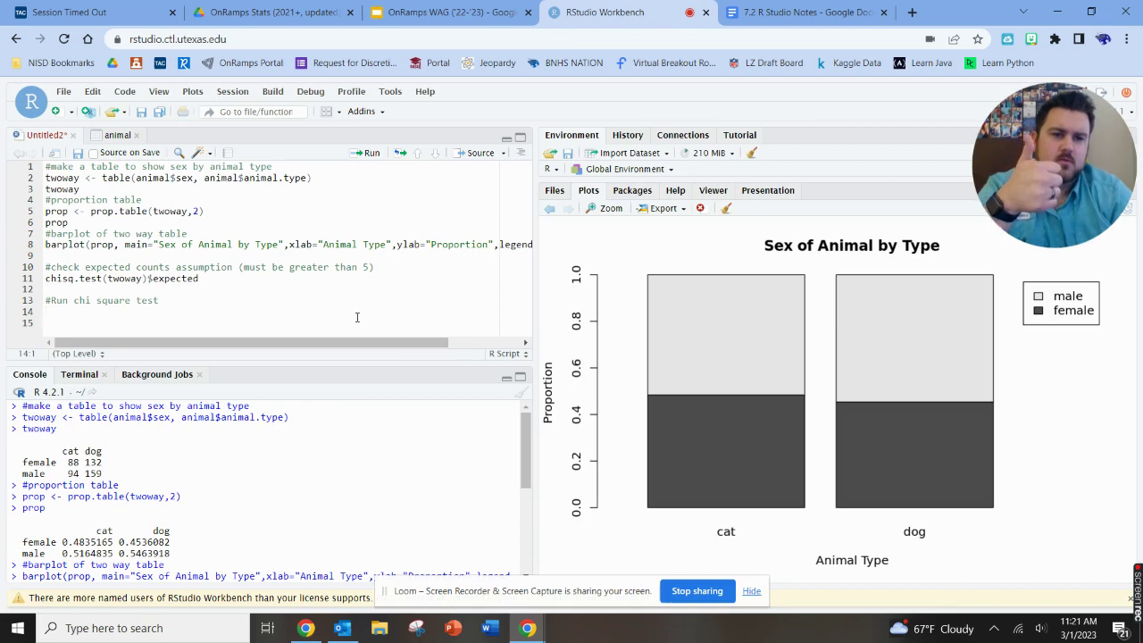
Enter chisq.test(twoway,correct=T) below the "#Run chi square test" comment and run it
{"action": "type", "text": "c"}
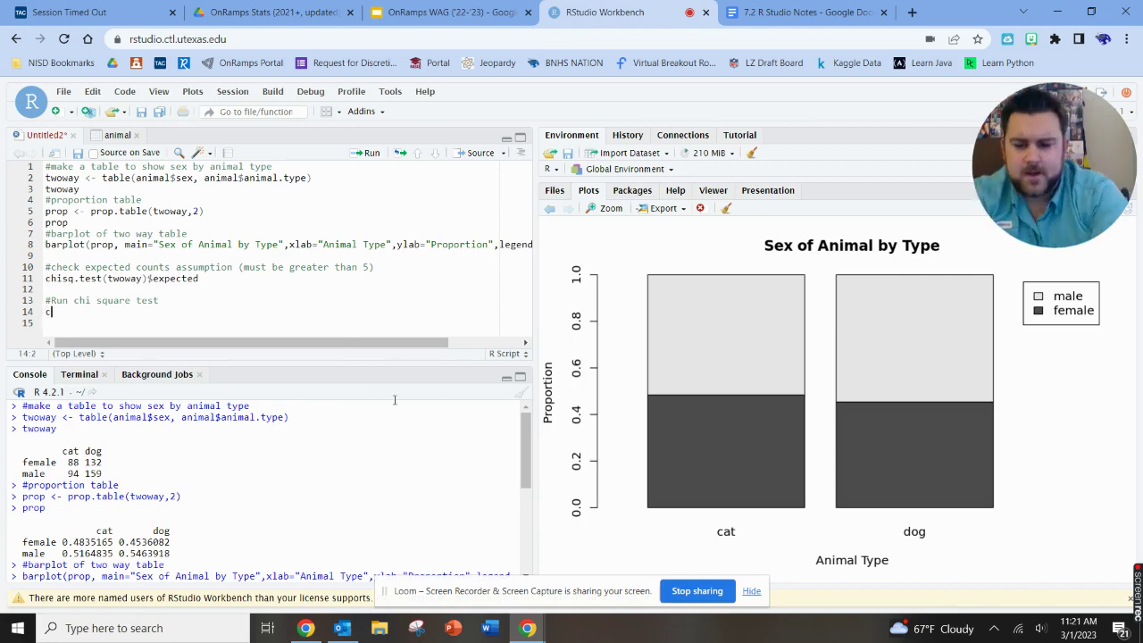
{"action": "type", "text": "hisq"}
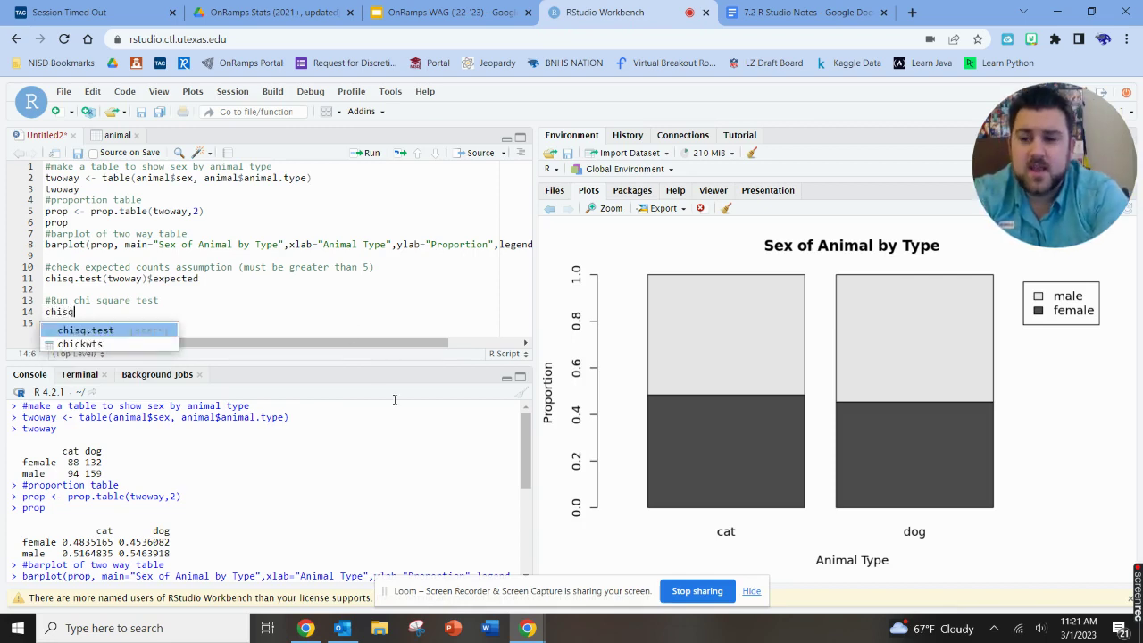
{"action": "type", "text": ".test"}
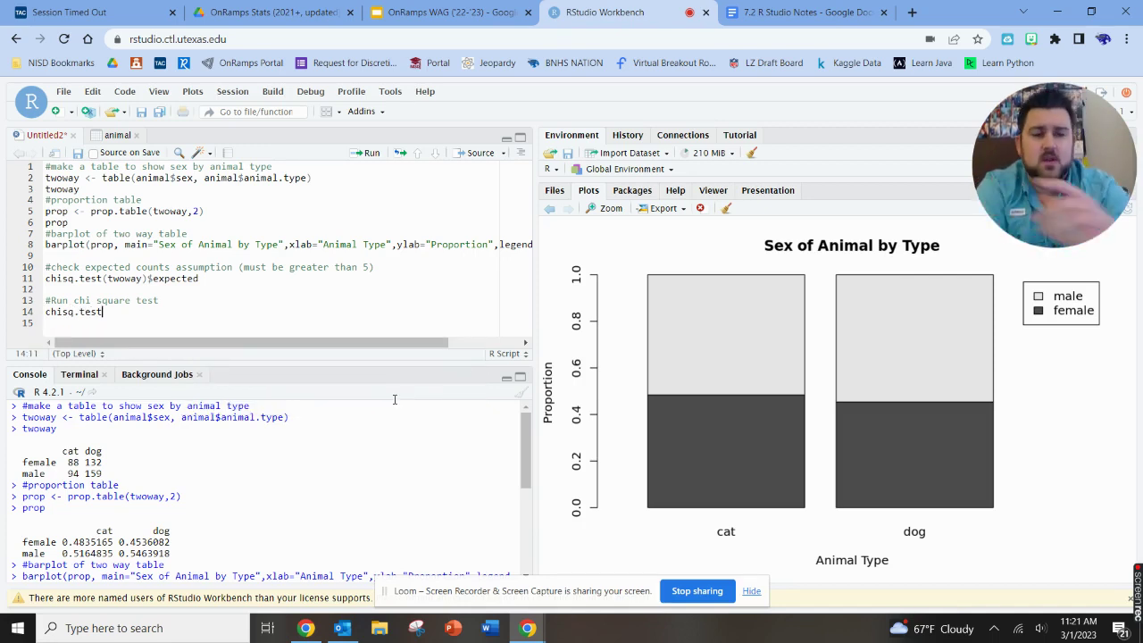
{"action": "scroll", "coordinate": [307, 461], "scroll_direction": "down", "scroll_amount": 10}
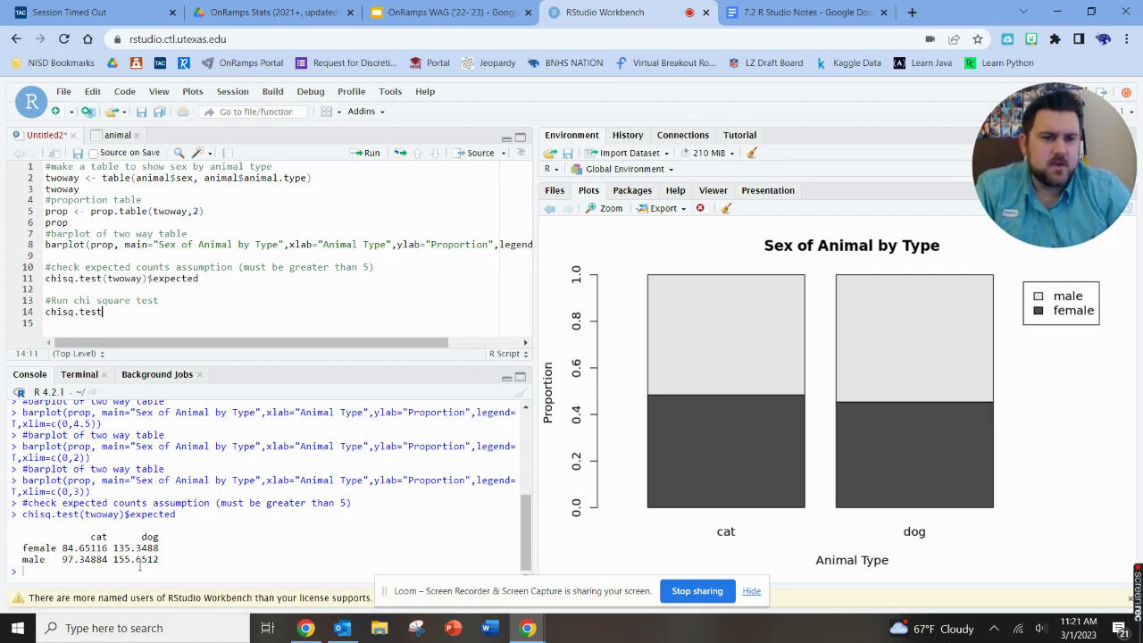
{"action": "left_click", "coordinate": [108, 314]}
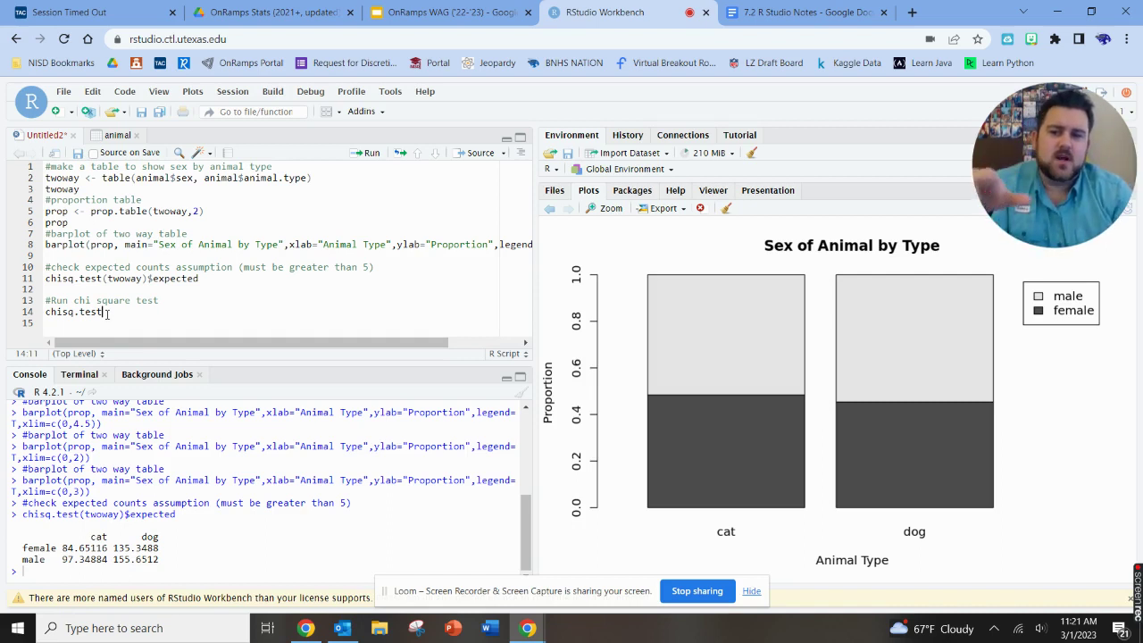
{"action": "type", "text": "(twoway"}
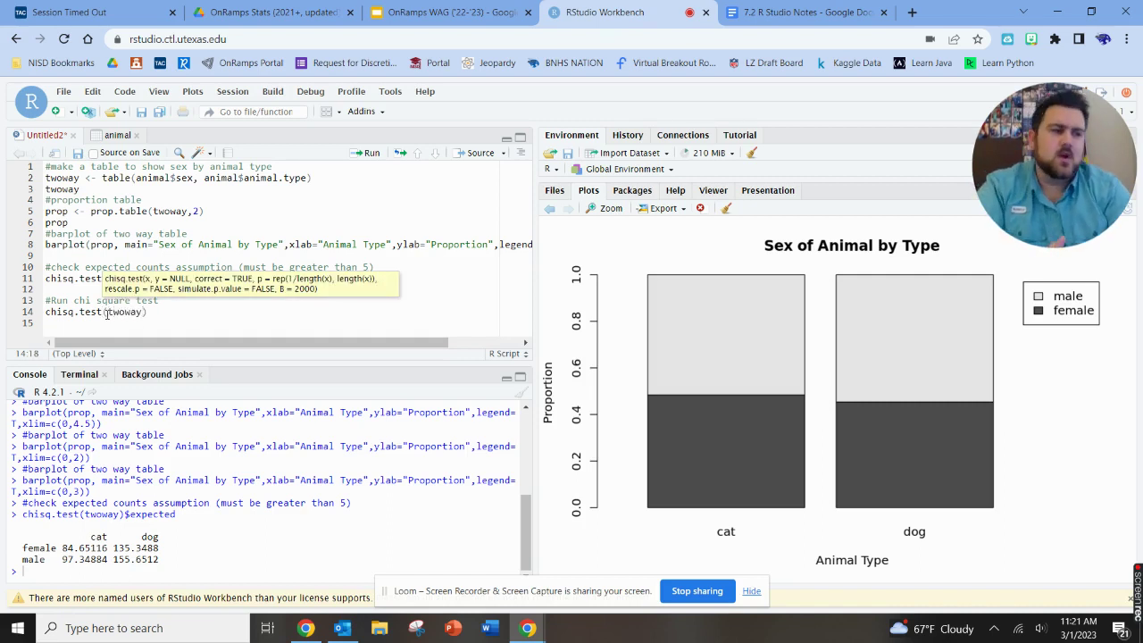
{"action": "type", "text": ",corre"}
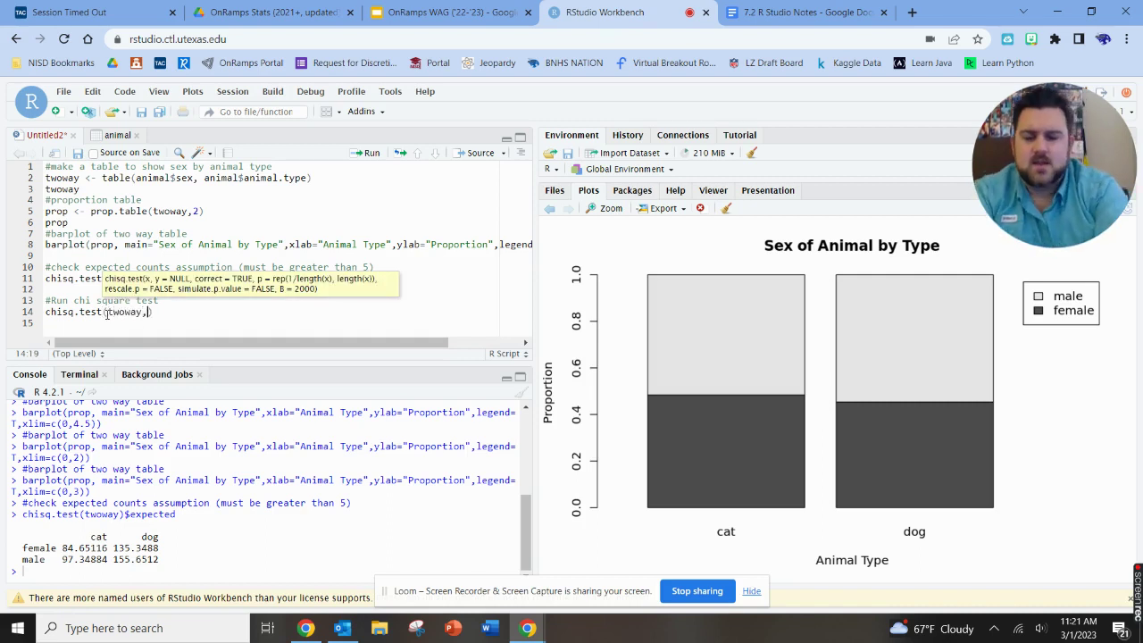
{"action": "type", "text": "ct=T"}
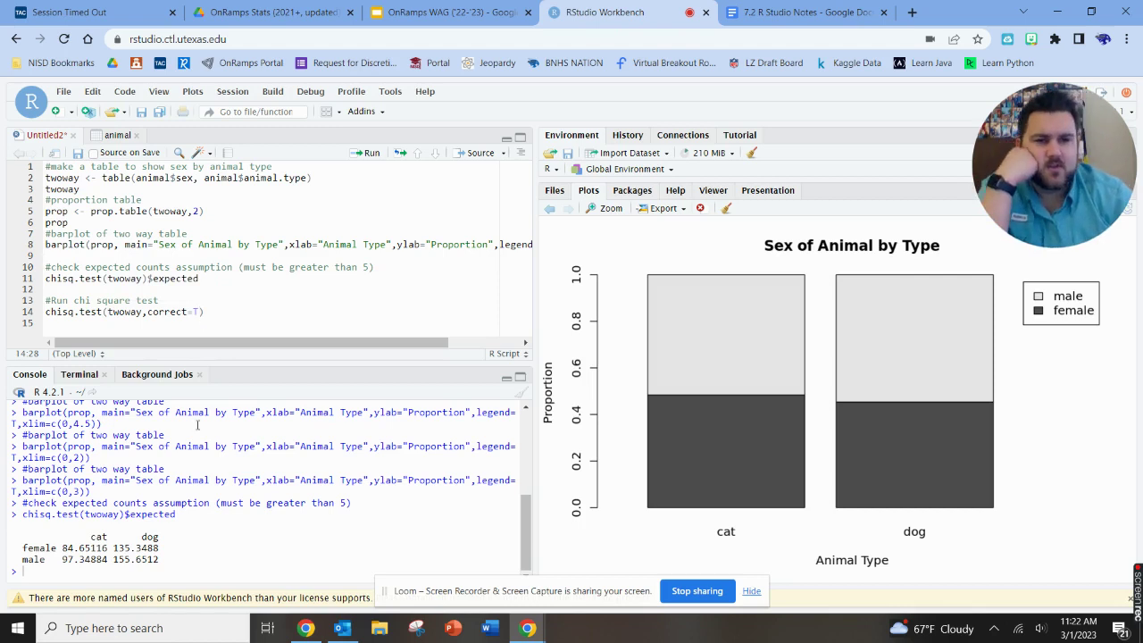
{"action": "left_click", "coordinate": [242, 314]}
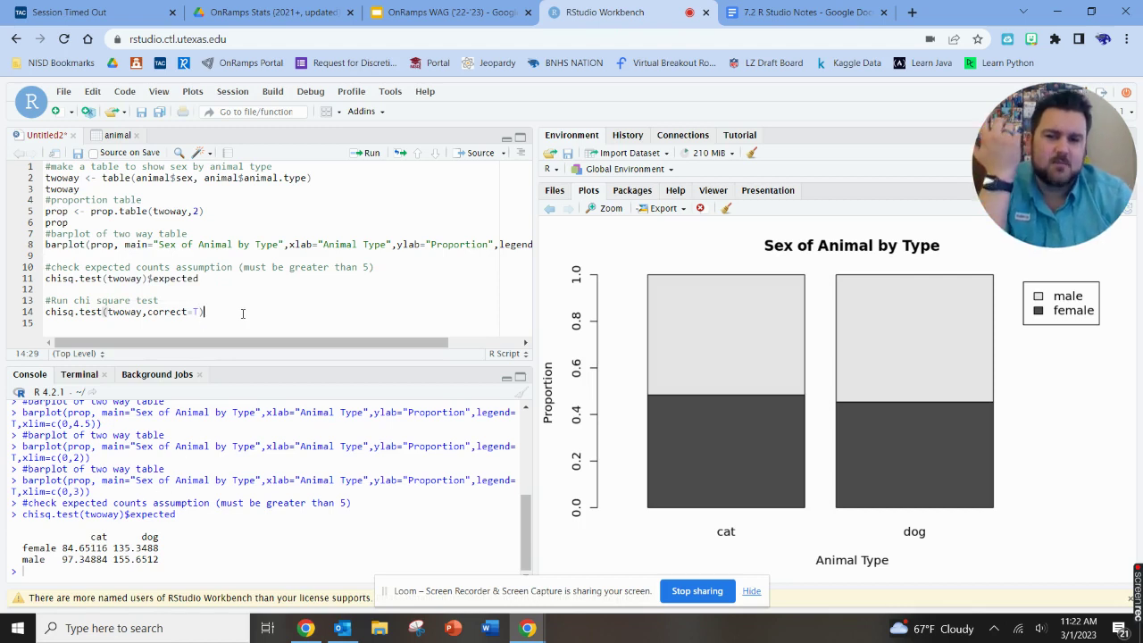
{"action": "left_click", "coordinate": [364, 152]}
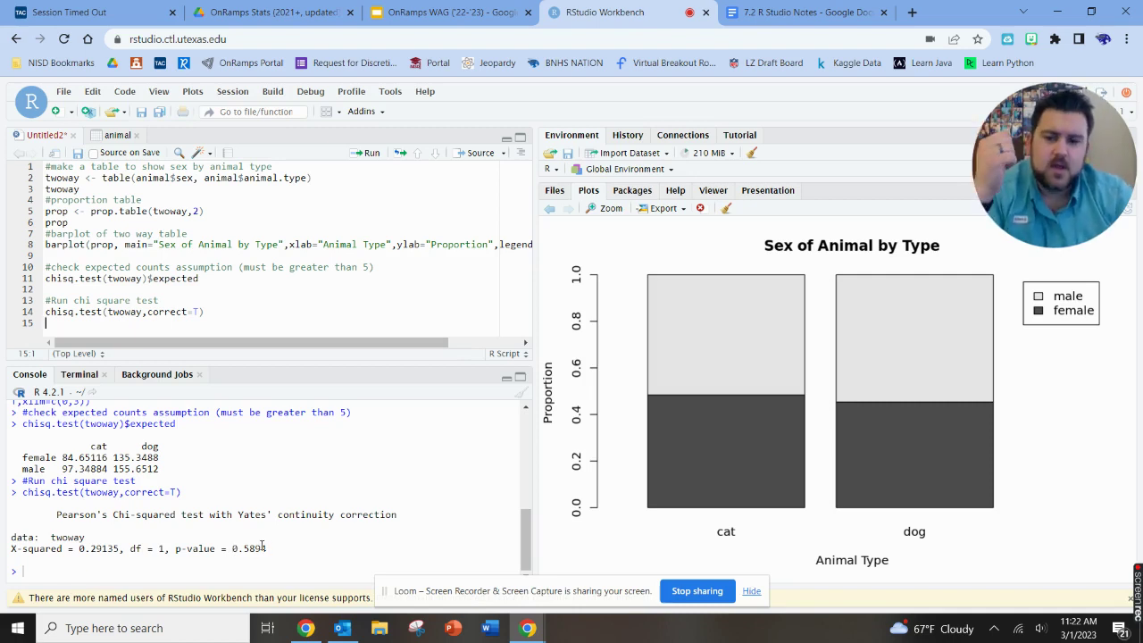
Examine the p-value in the console output of the chi-square test
{"action": "left_click_drag", "start_coordinate": [267, 549], "coordinate": [173, 549]}
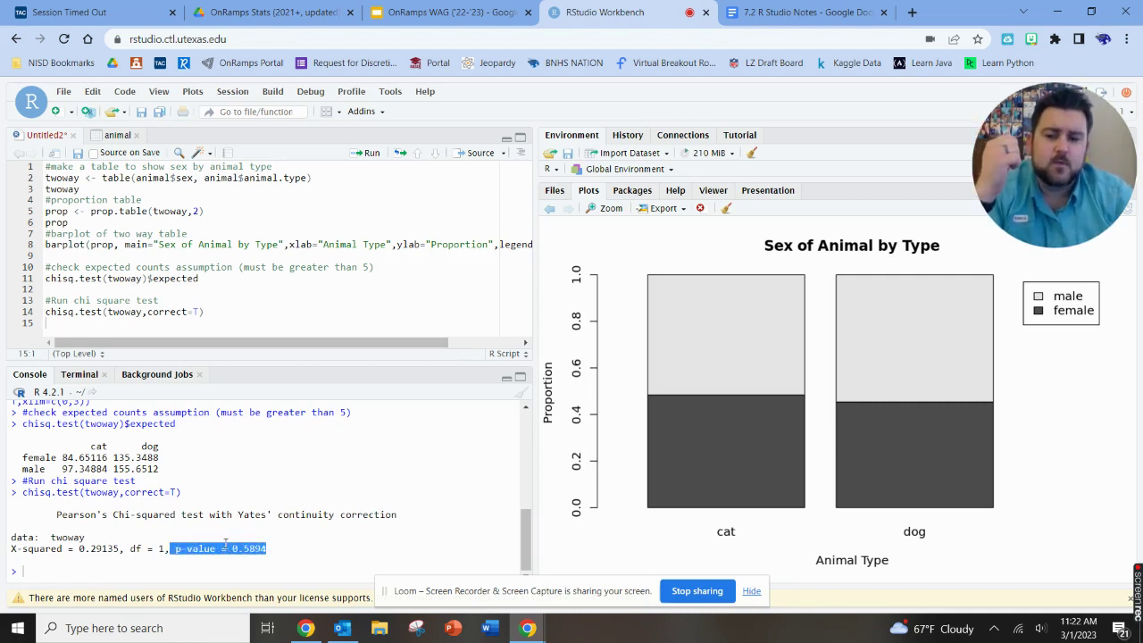
{"action": "left_click", "coordinate": [305, 543]}
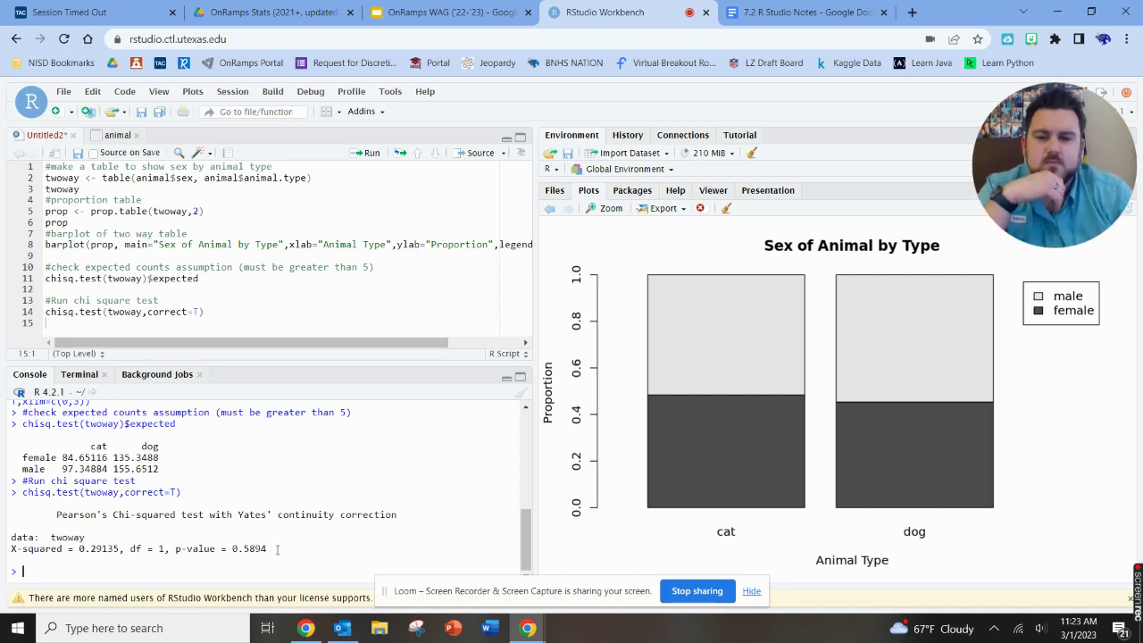
{"action": "left_click_drag", "start_coordinate": [267, 549], "coordinate": [176, 551]}
{"action": "left_click", "coordinate": [176, 551]}
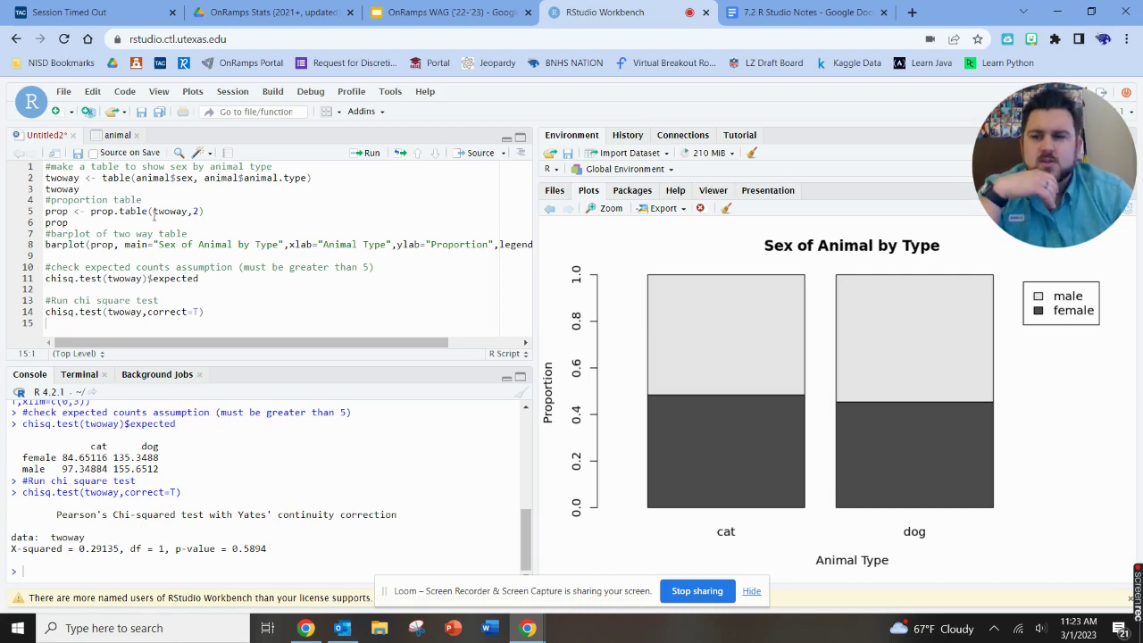
Switch to the 7.2 R Studio Notes document, review its proportion table, barplot and chi-square code notes, and return to RStudio Workbench
{"action": "left_click", "coordinate": [452, 12]}
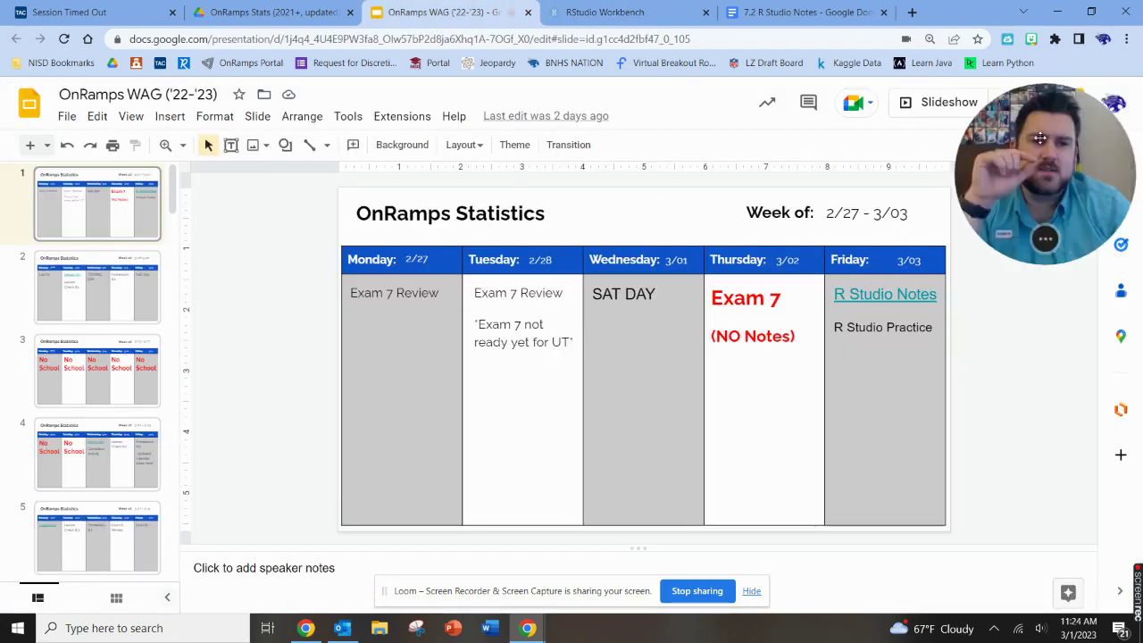
{"action": "left_click", "coordinate": [796, 12]}
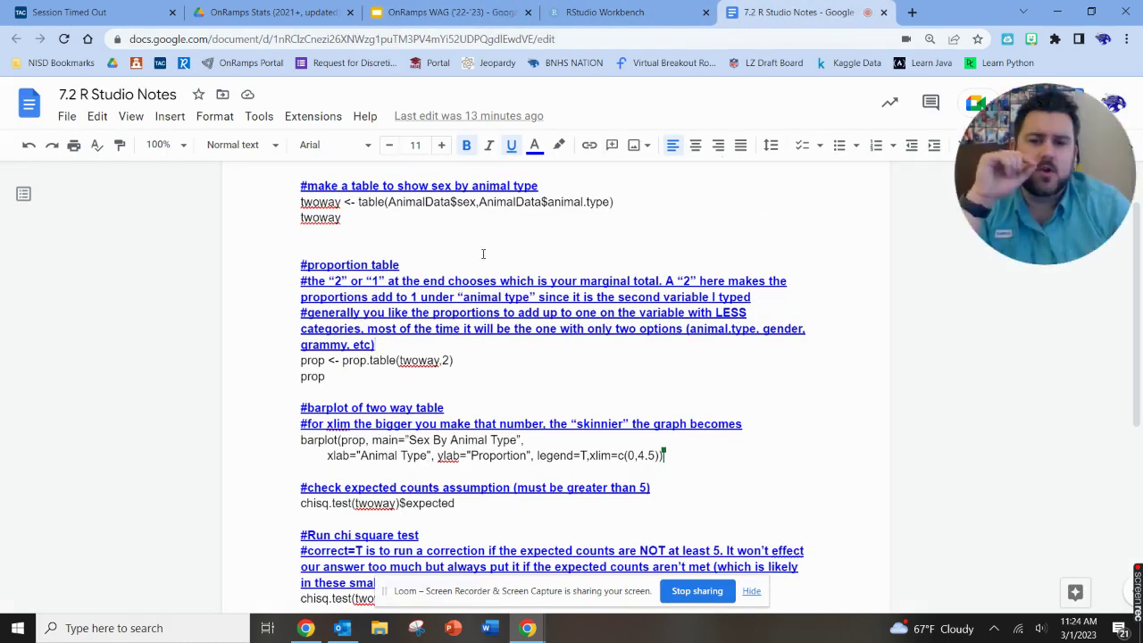
{"action": "scroll", "coordinate": [500, 304], "scroll_direction": "down", "scroll_amount": 3}
{"action": "scroll", "coordinate": [554, 375], "scroll_direction": "up", "scroll_amount": 4}
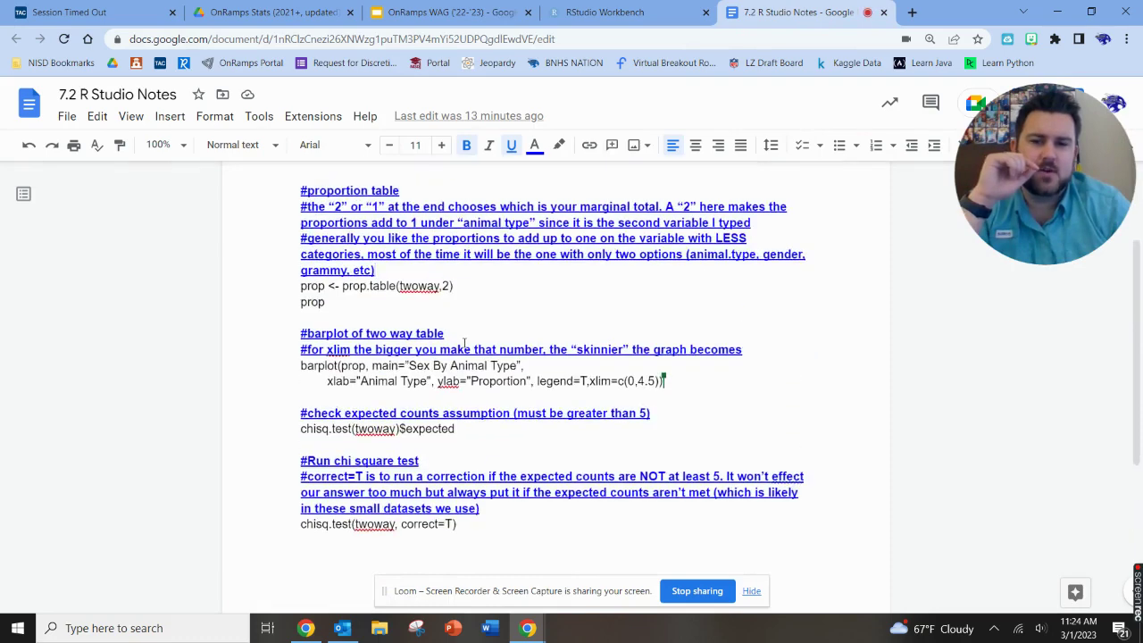
{"action": "left_click", "coordinate": [596, 13]}
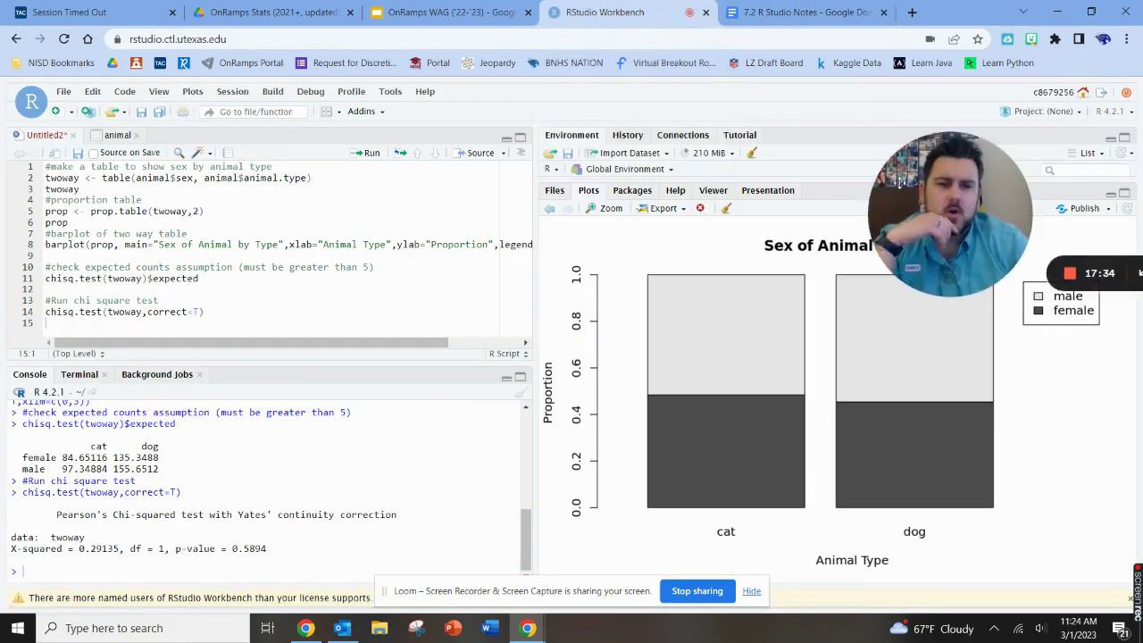
{"action": "left_click_drag", "start_coordinate": [962, 165], "coordinate": [1068, 148]}
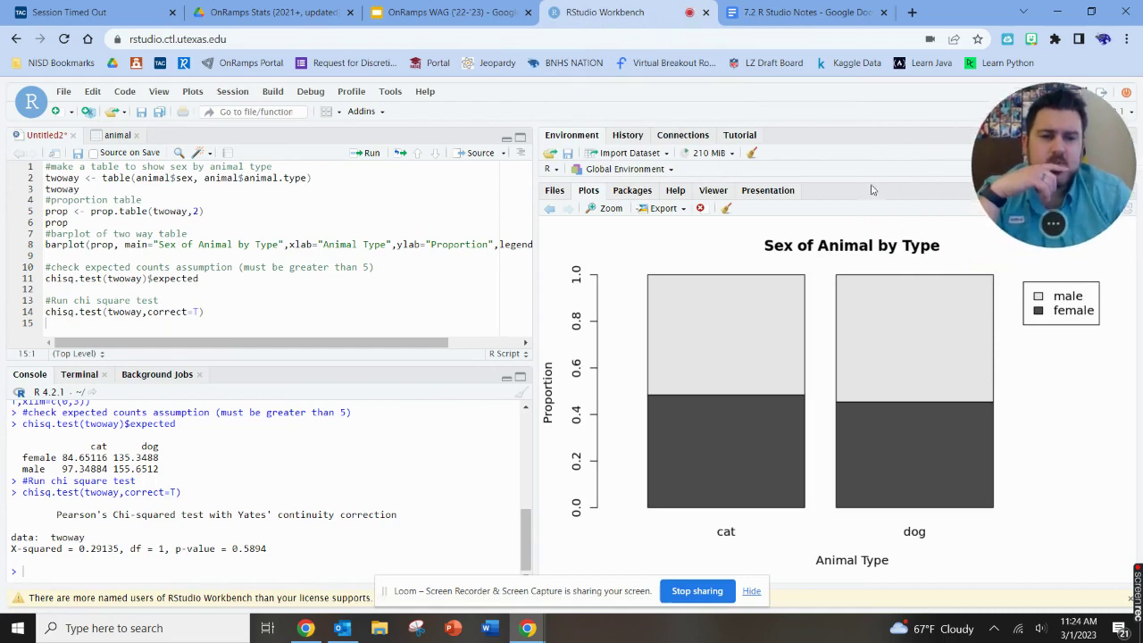